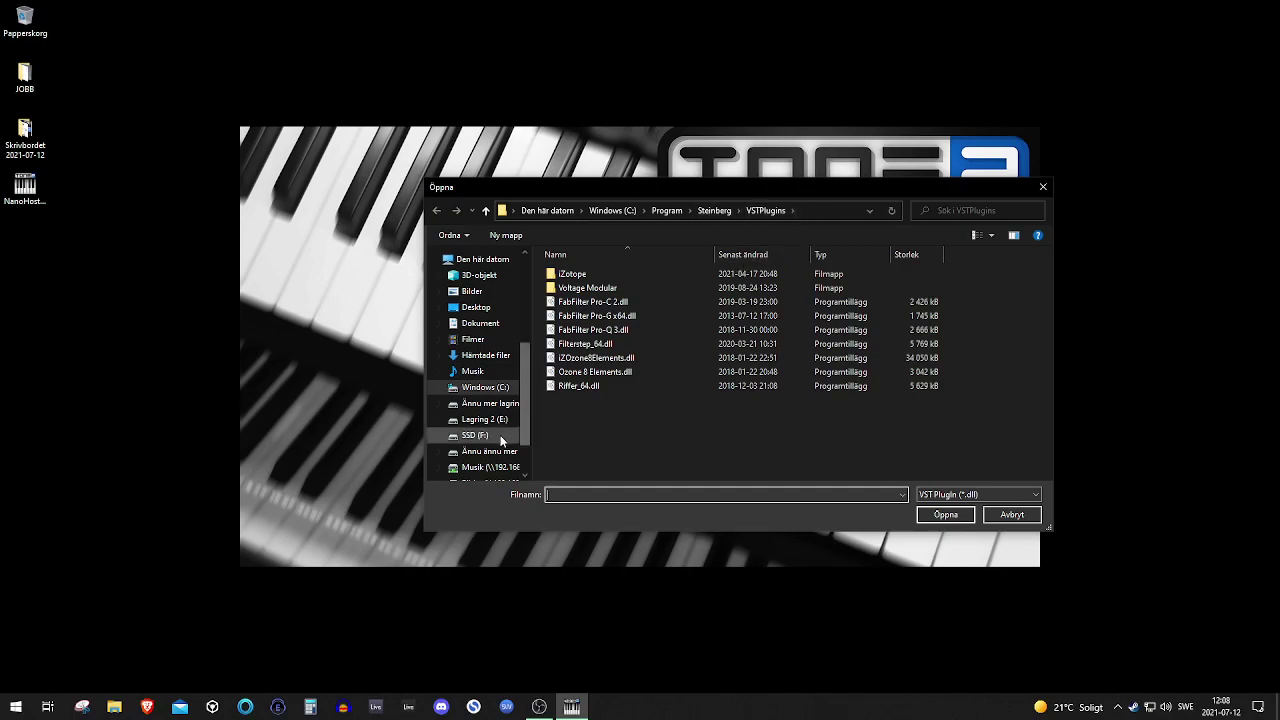
Load Phase Plant.dll from the D:\VSTss\64x folder into NanoHost
left_click(490, 403)
scroll(632, 400, "down", 5)
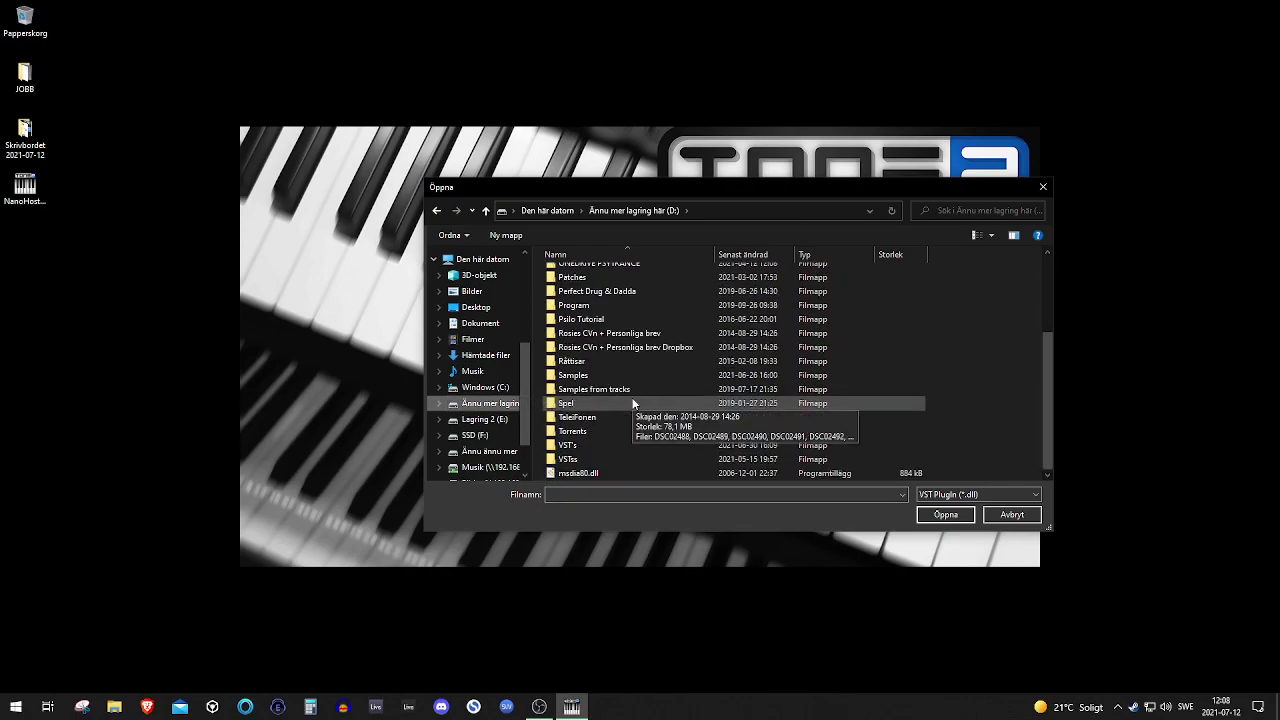
double_click(566, 459)
double_click(564, 288)
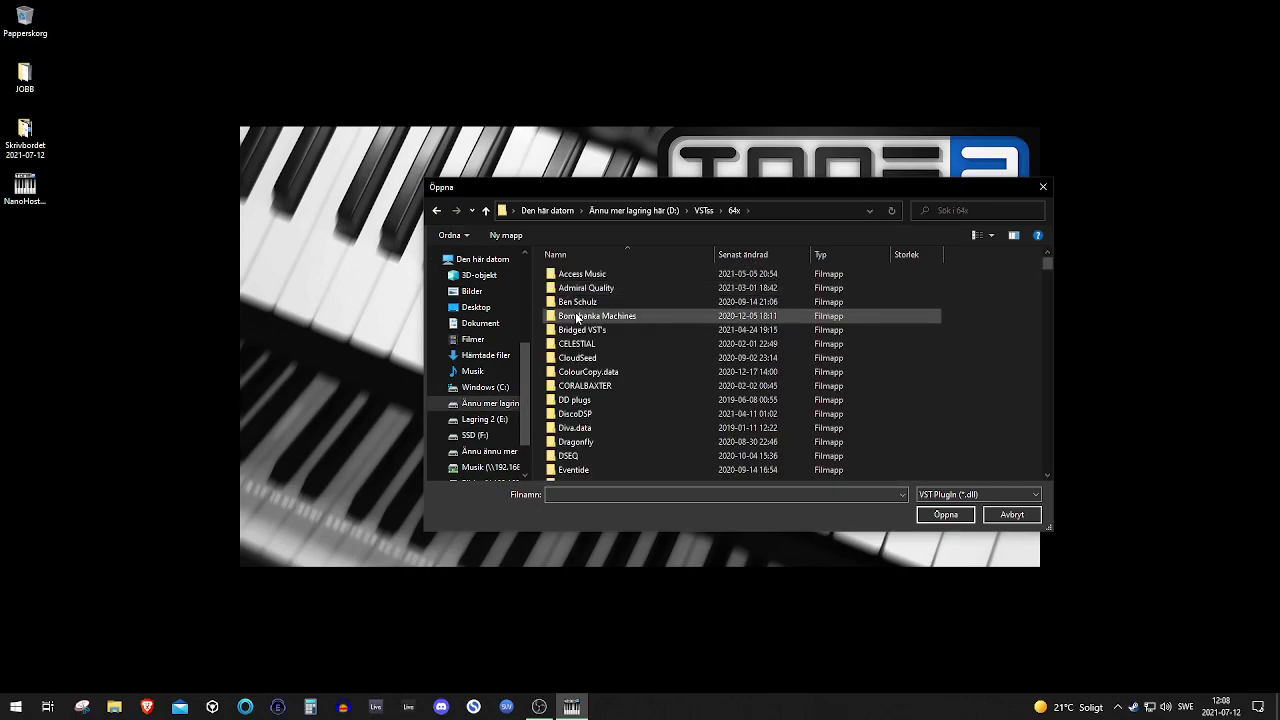
scroll(570, 320, "down", 10)
scroll(566, 319, "down", 10)
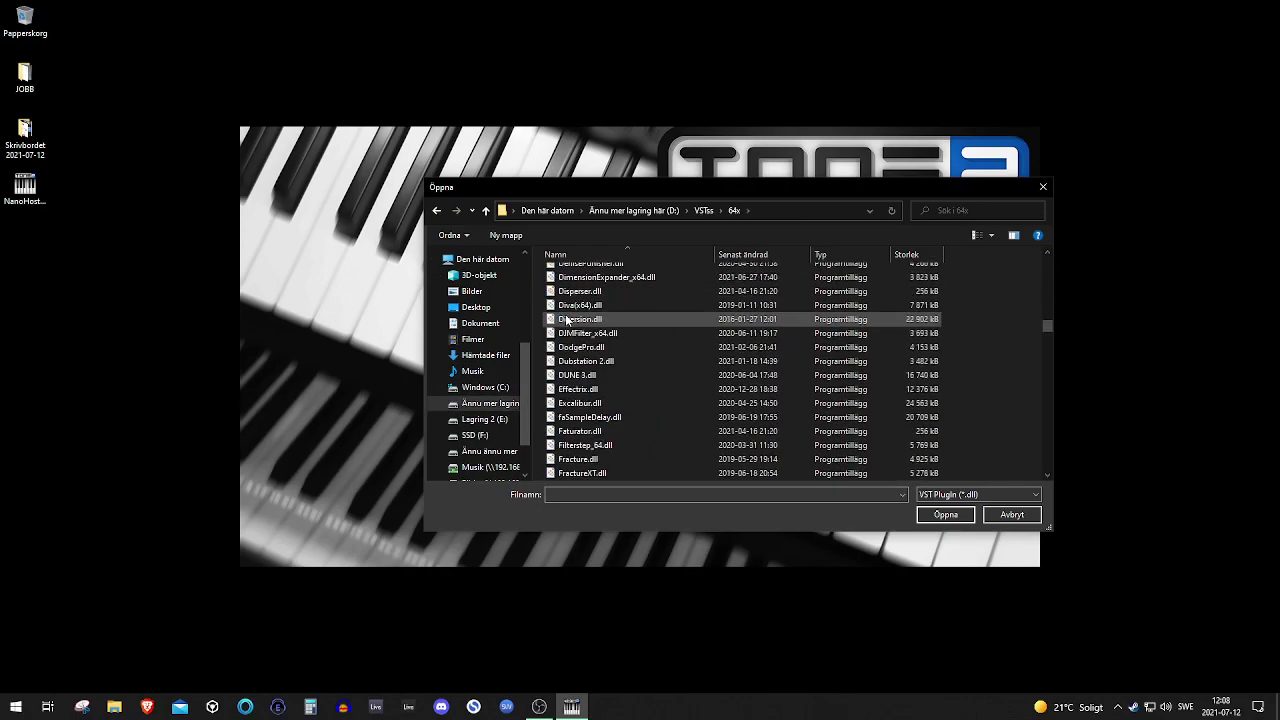
key("p")
left_click(577, 324)
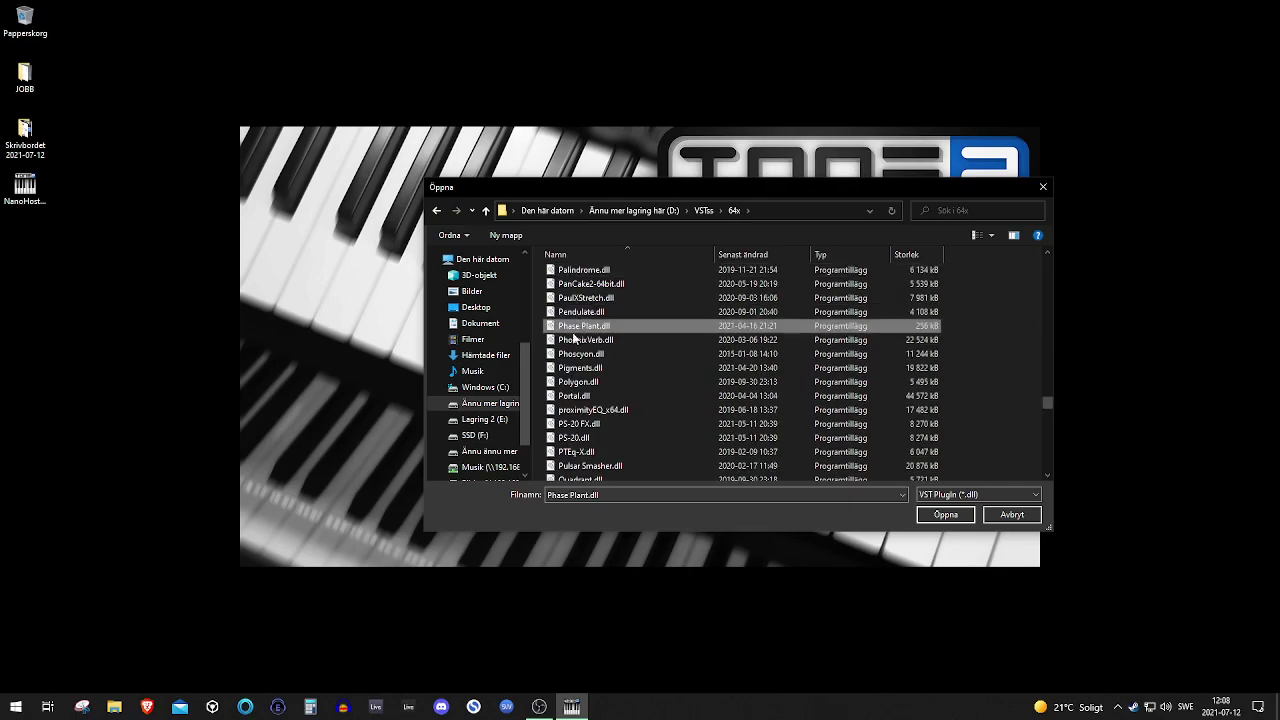
double_click(580, 327)
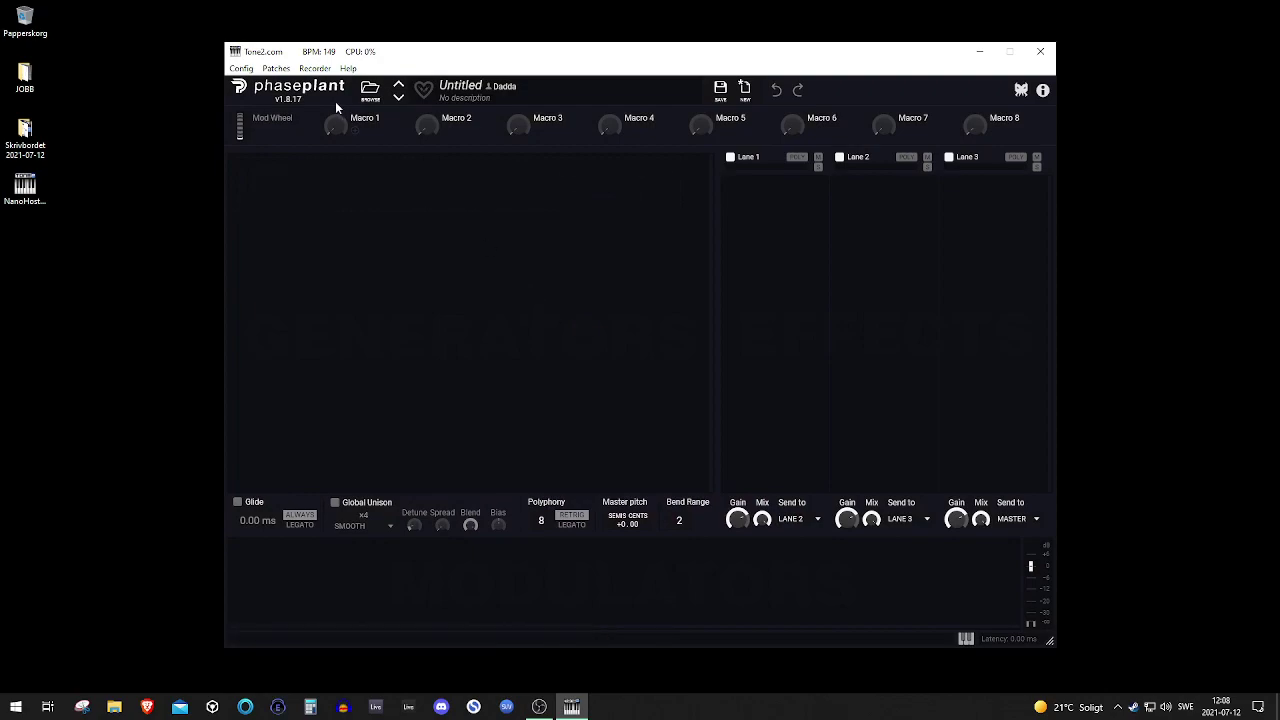
Check the Set BPM setting and leave the tempo at 149 BPM
left_click(240, 69)
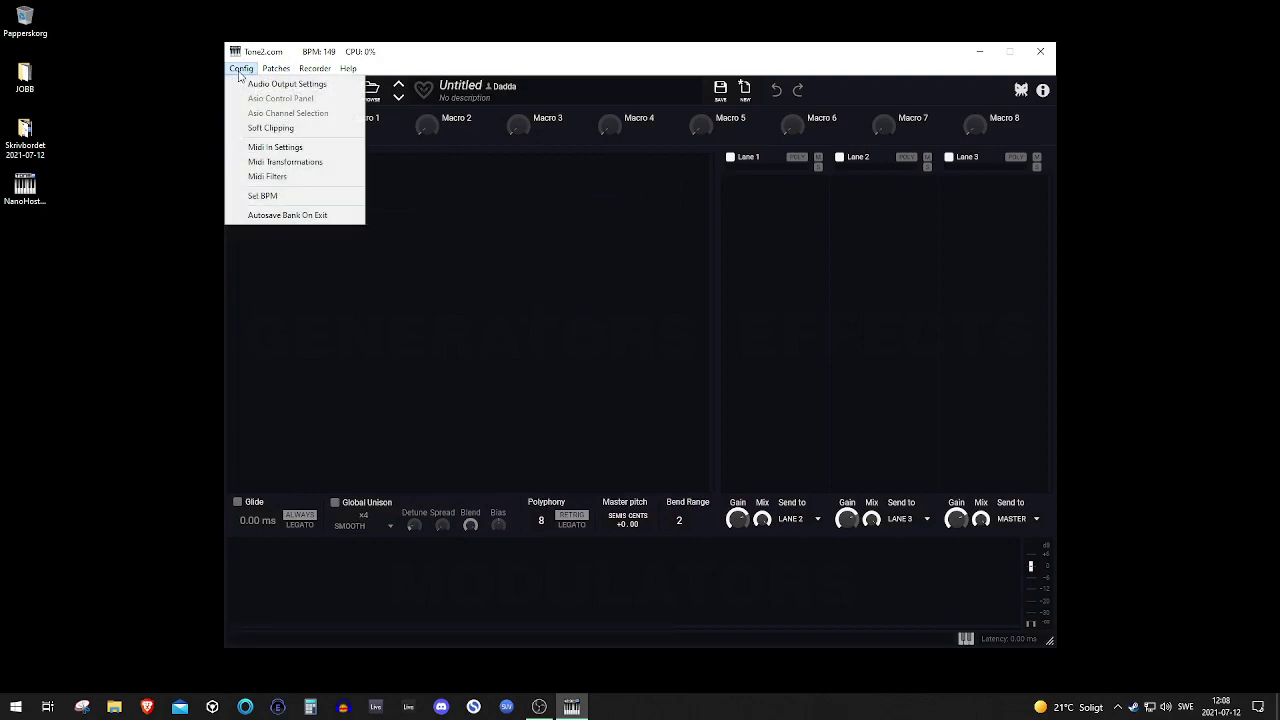
left_click(264, 196)
mouse_move(629, 364)
left_mouse_down()
mouse_move(604, 384)
mouse_move(606, 353)
mouse_move(604, 365)
left_mouse_up()
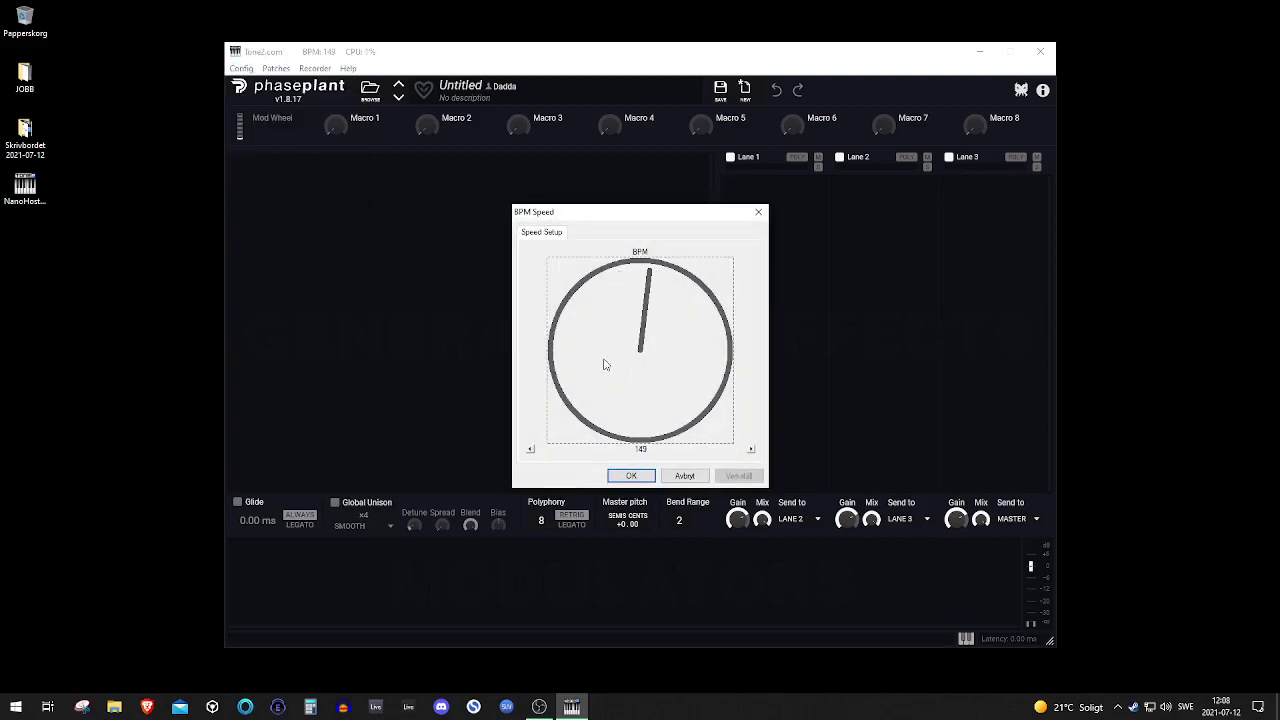
left_click(625, 476)
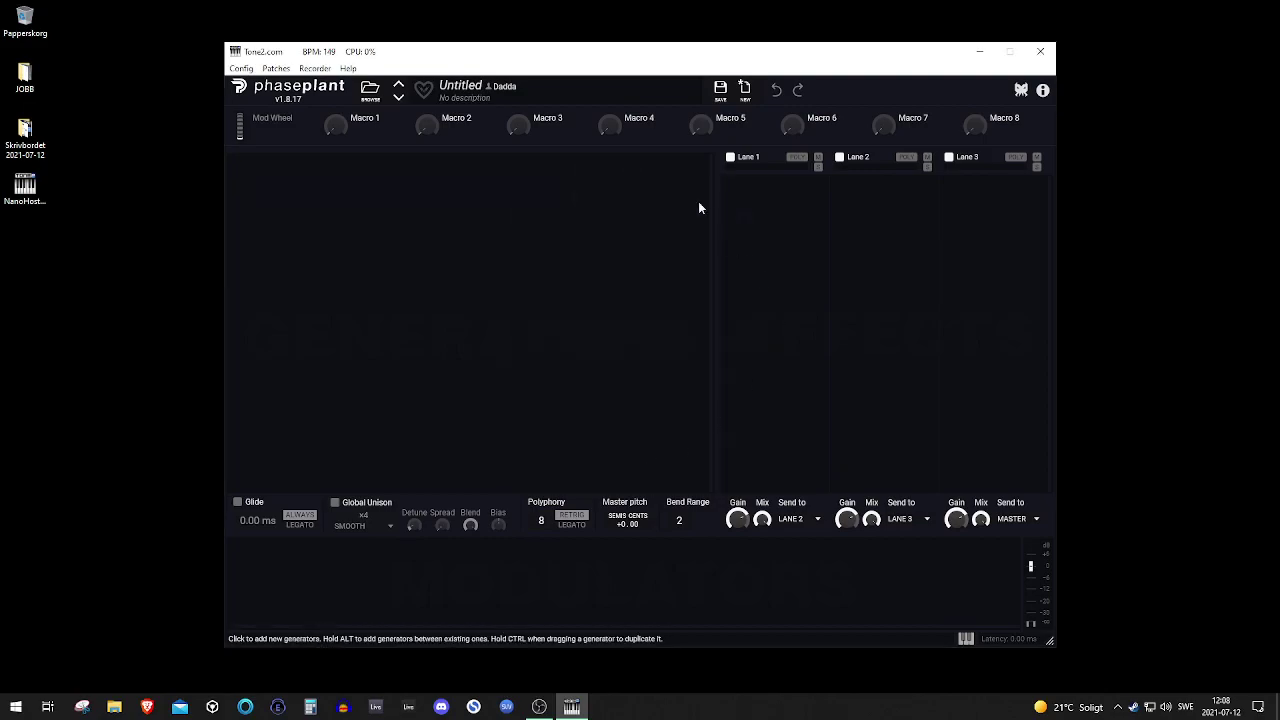
Set the audio Output Port to MME: Out 1-2 (MOTU M Series) and confirm
left_click(243, 69)
left_click(272, 100)
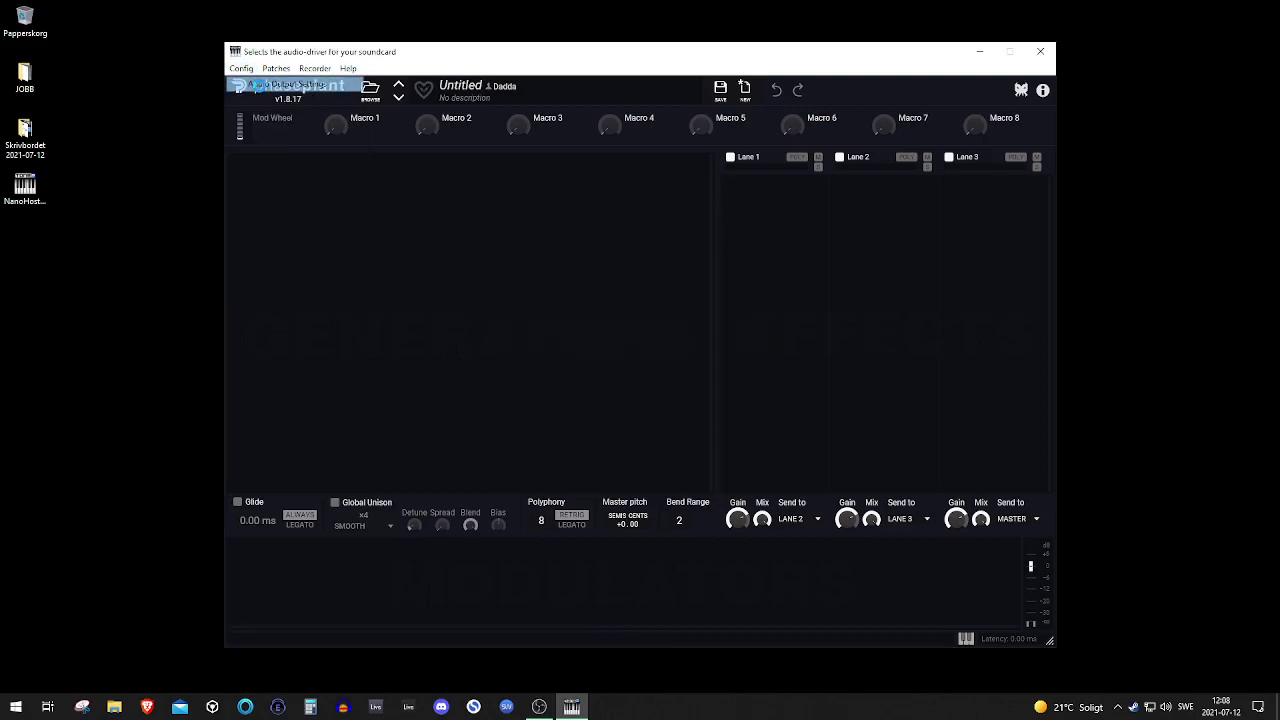
left_click(630, 331)
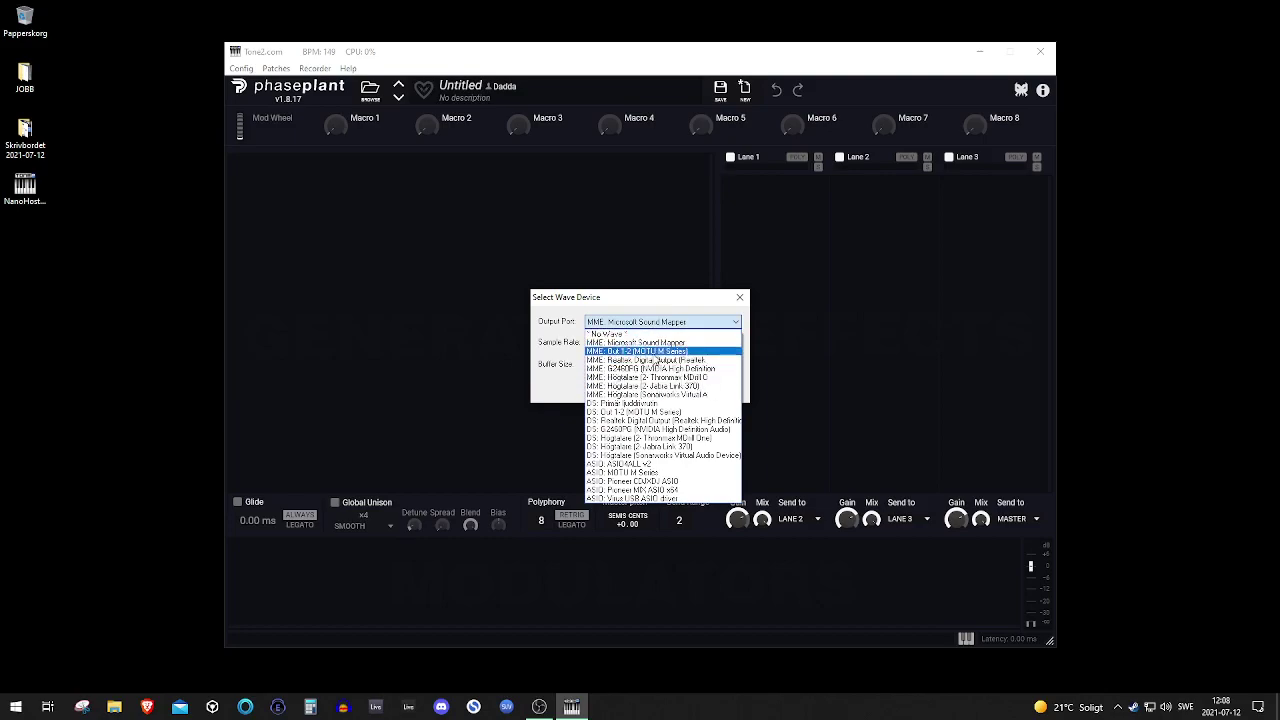
left_click(650, 352)
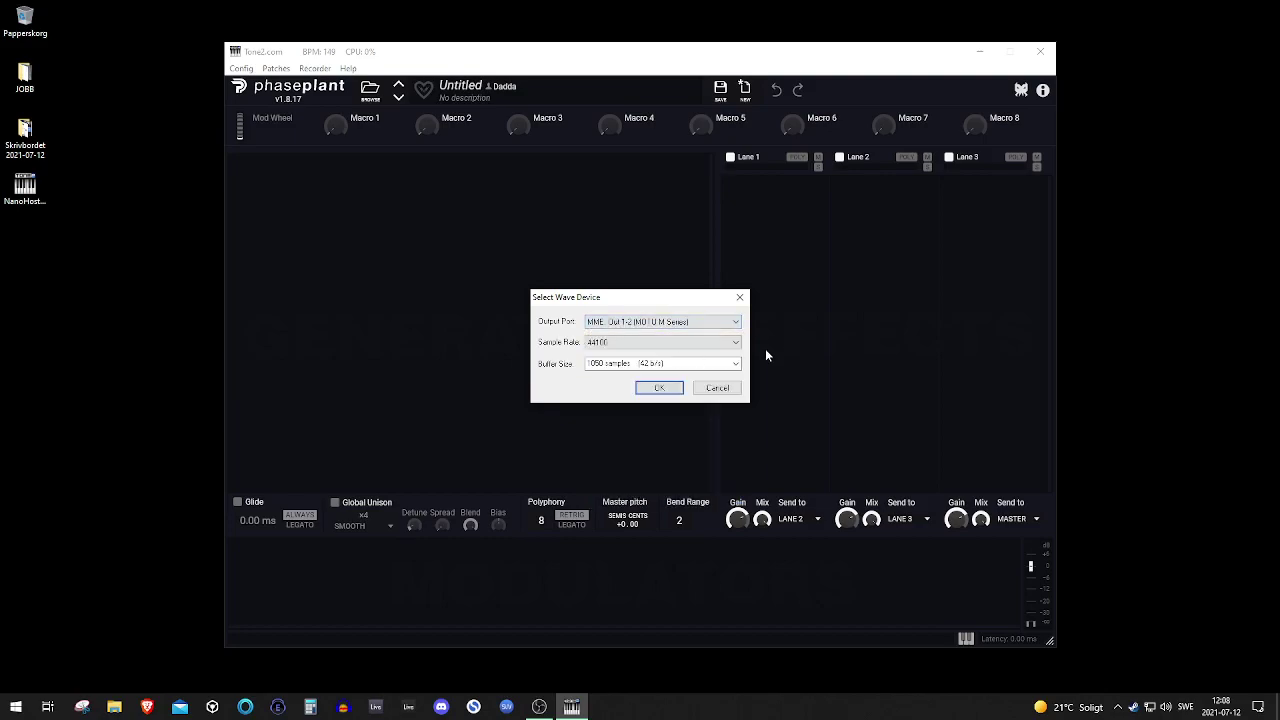
left_click(655, 388)
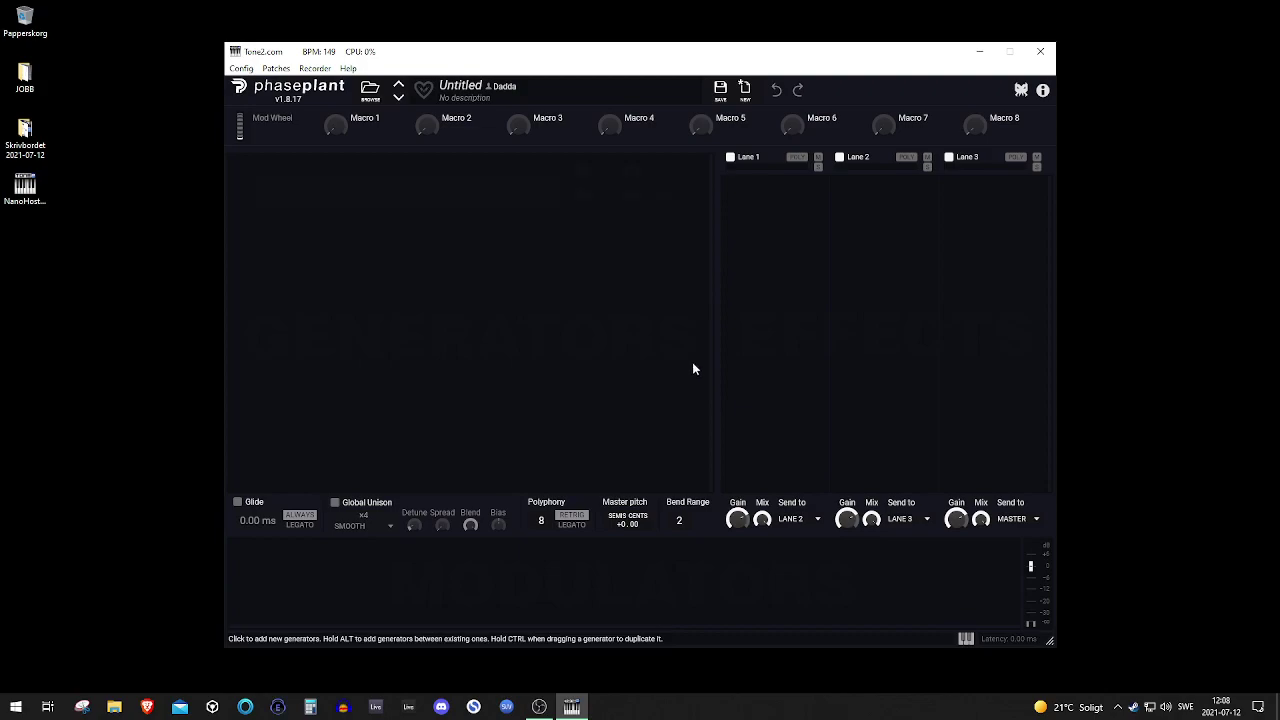
left_click(241, 69)
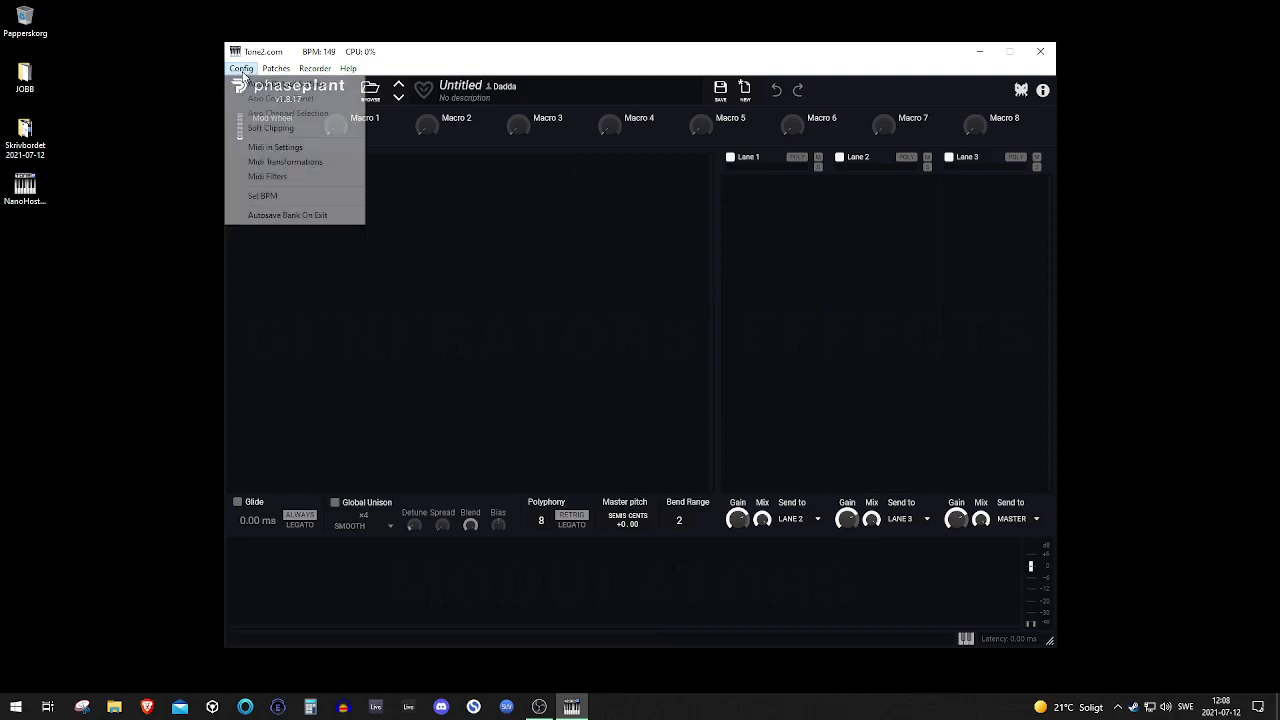
Keep LPK25 as MIDI Input Port 1 and confirm the MIDI input settings
left_click(279, 147)
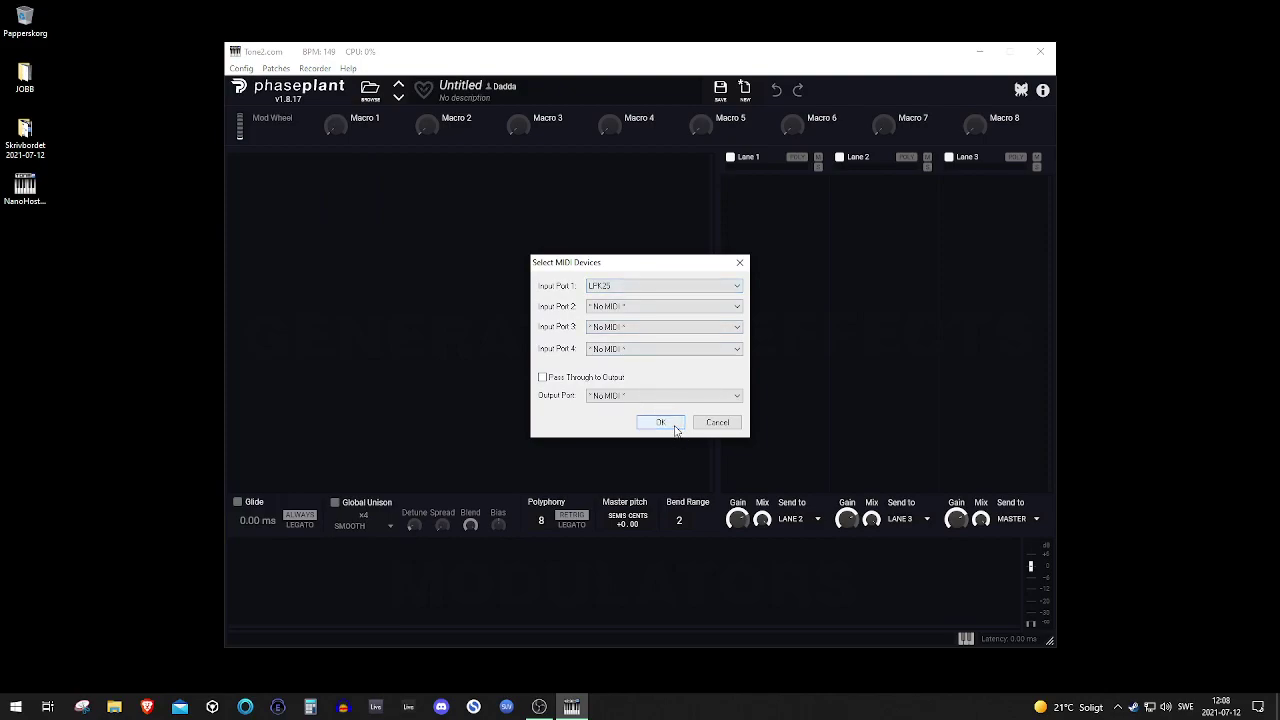
left_click(672, 290)
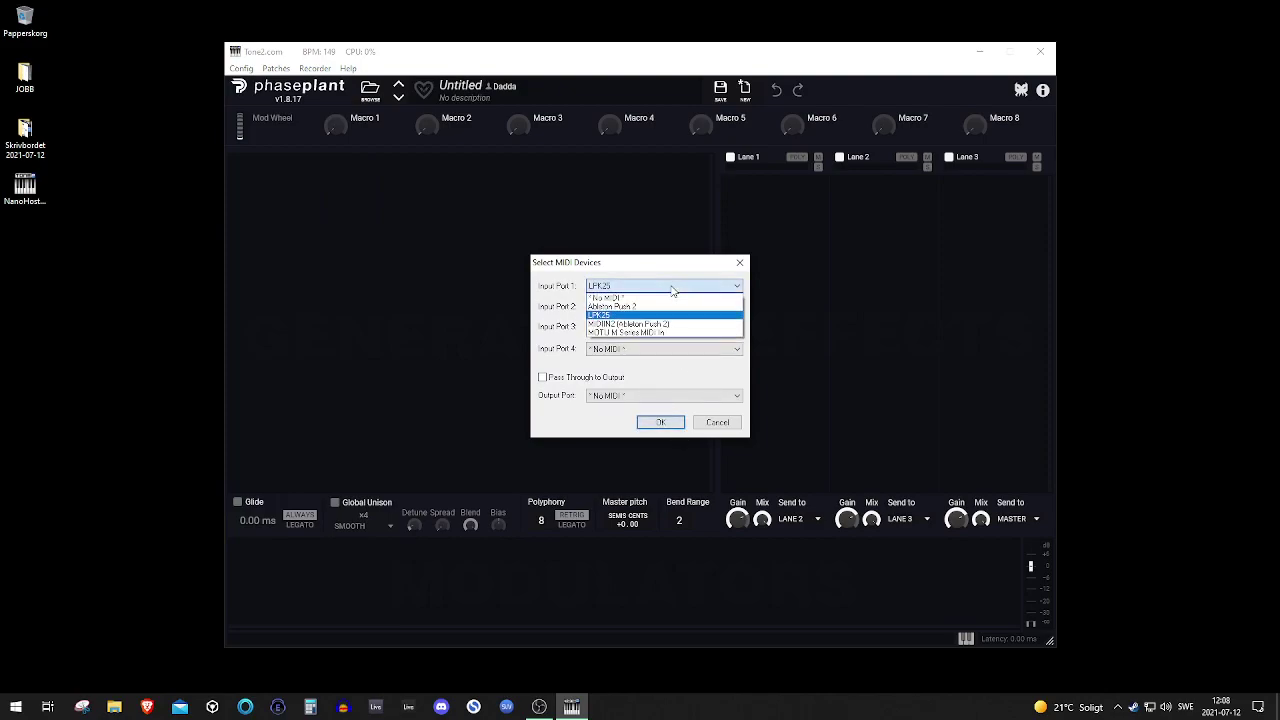
left_click(672, 290)
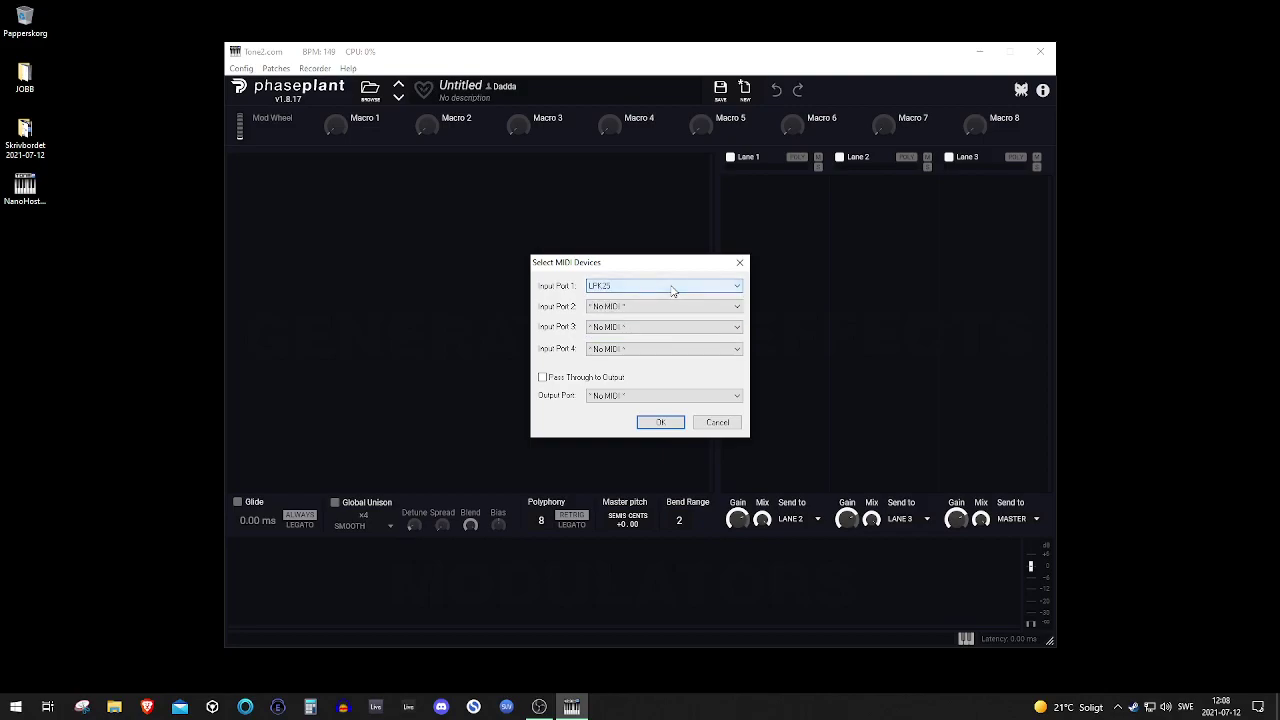
left_click(660, 423)
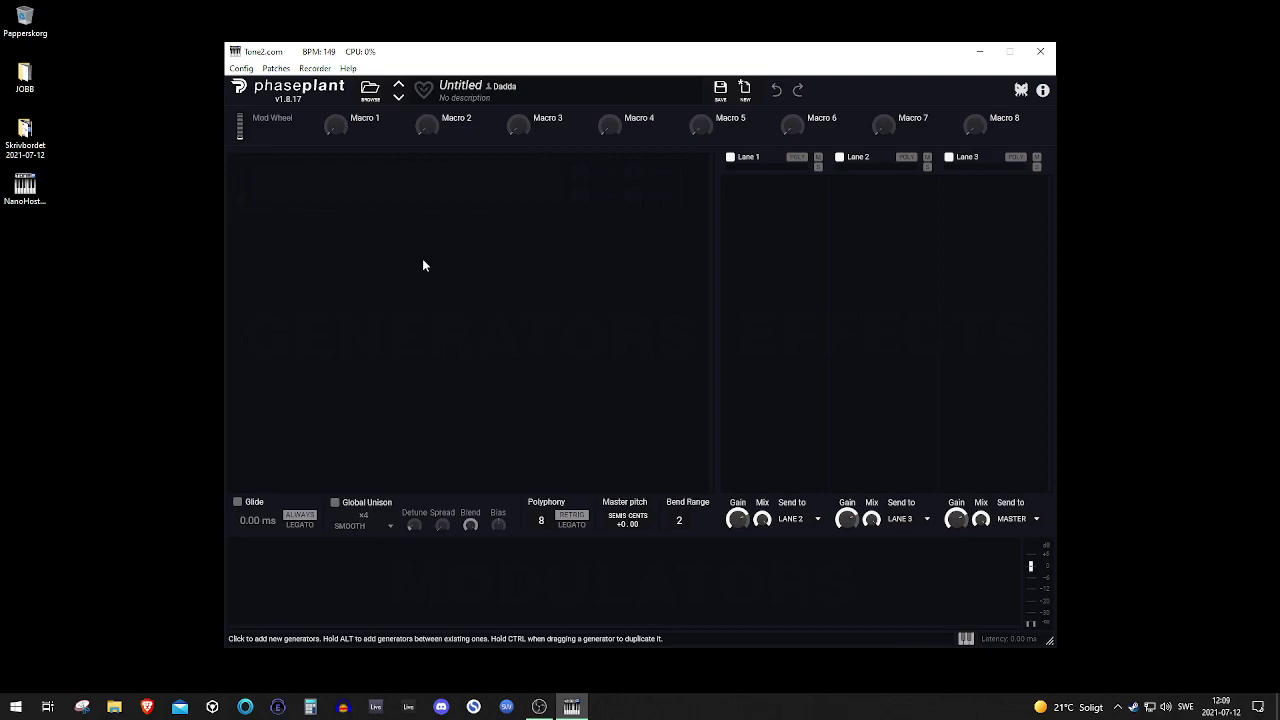
Add an Analog generator, then load the Grattis 2021 preset 'Alien wavetable womps'
left_click(396, 196)
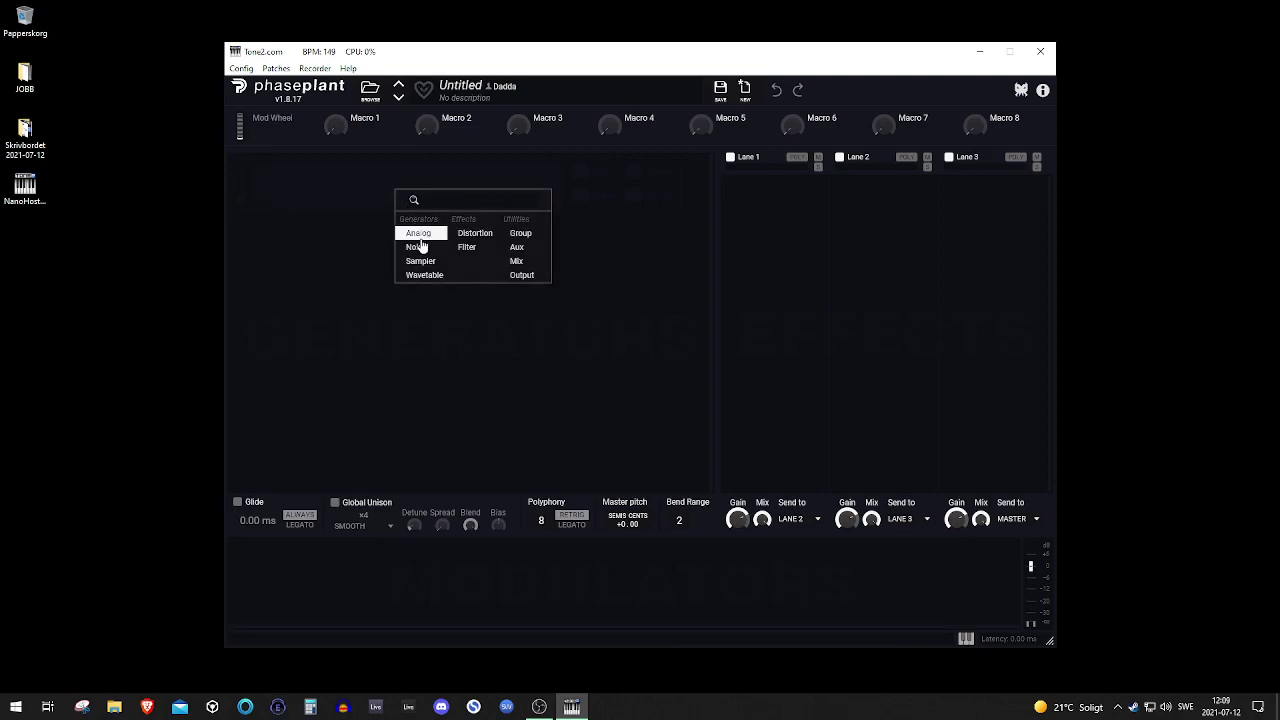
left_click(420, 240)
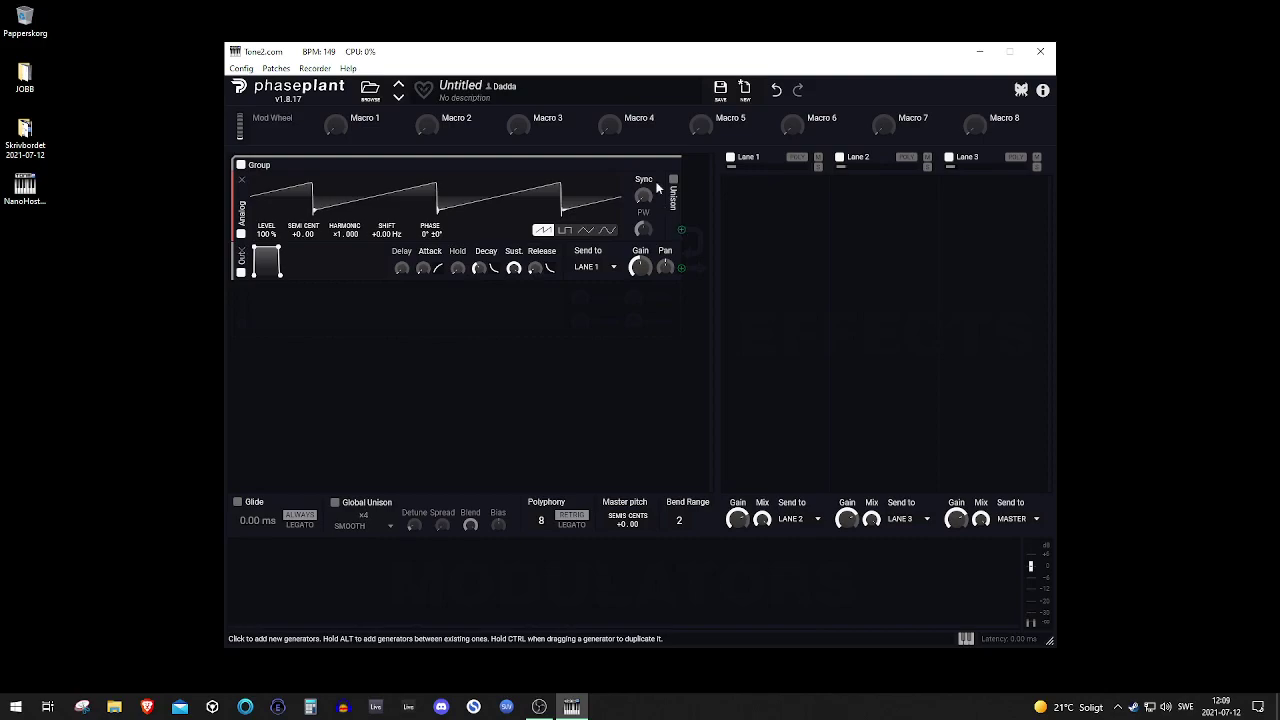
left_click(369, 90)
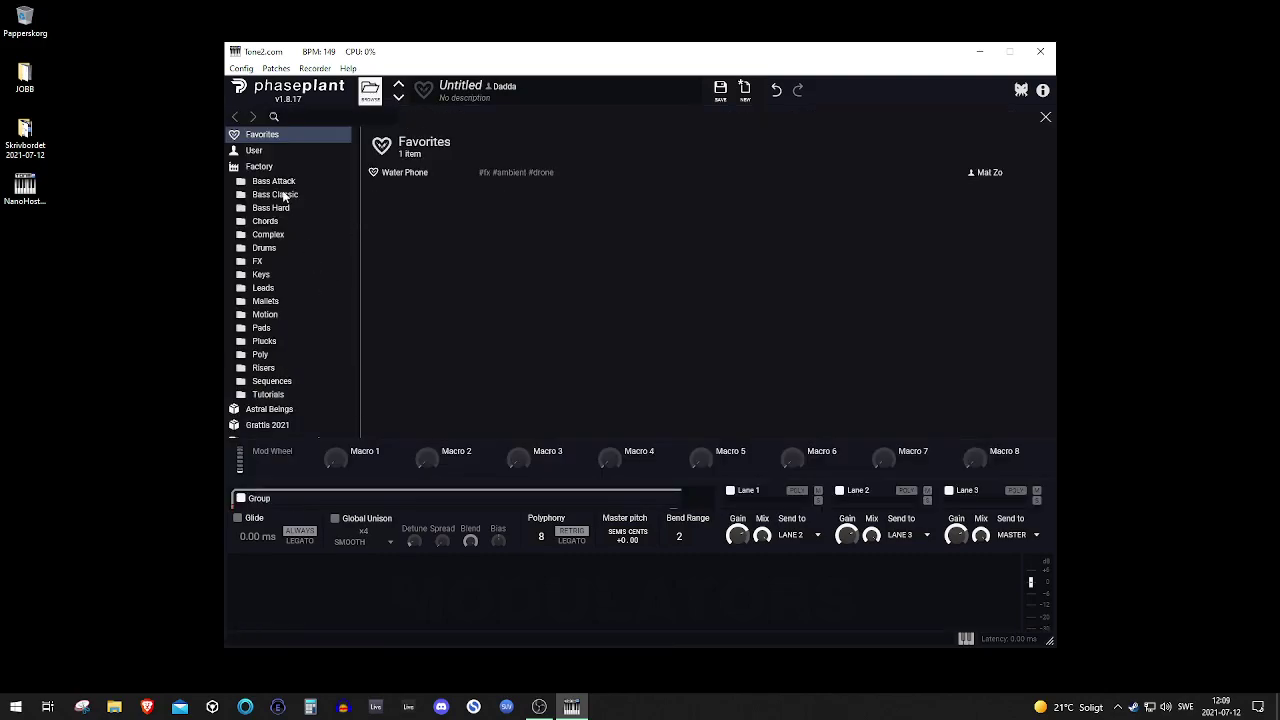
scroll(272, 332, "down", 1)
left_click(300, 407)
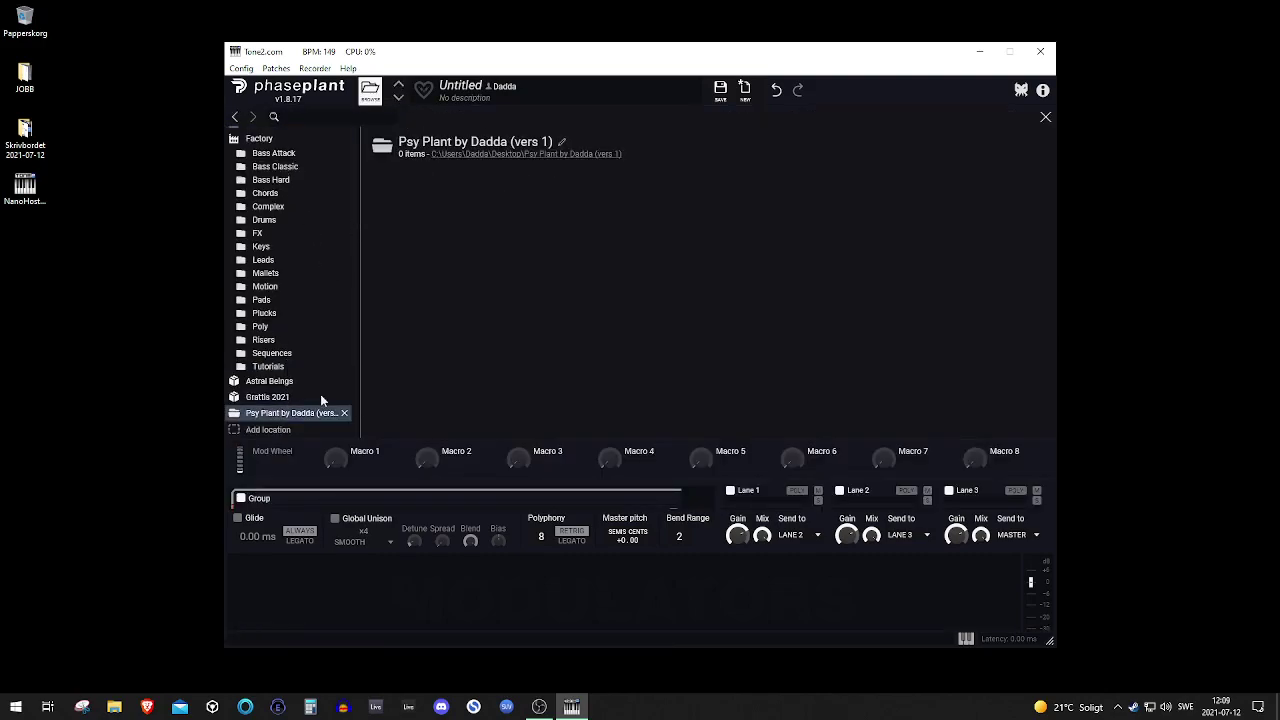
left_click(274, 398)
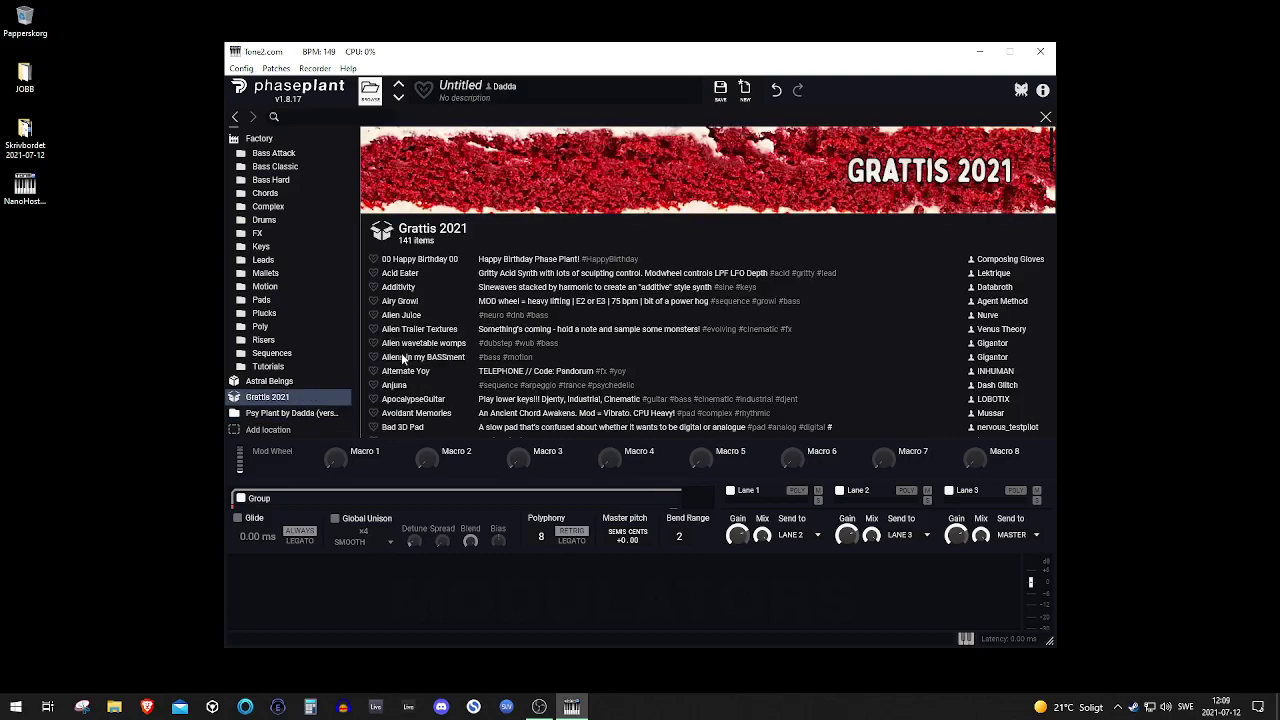
double_click(416, 344)
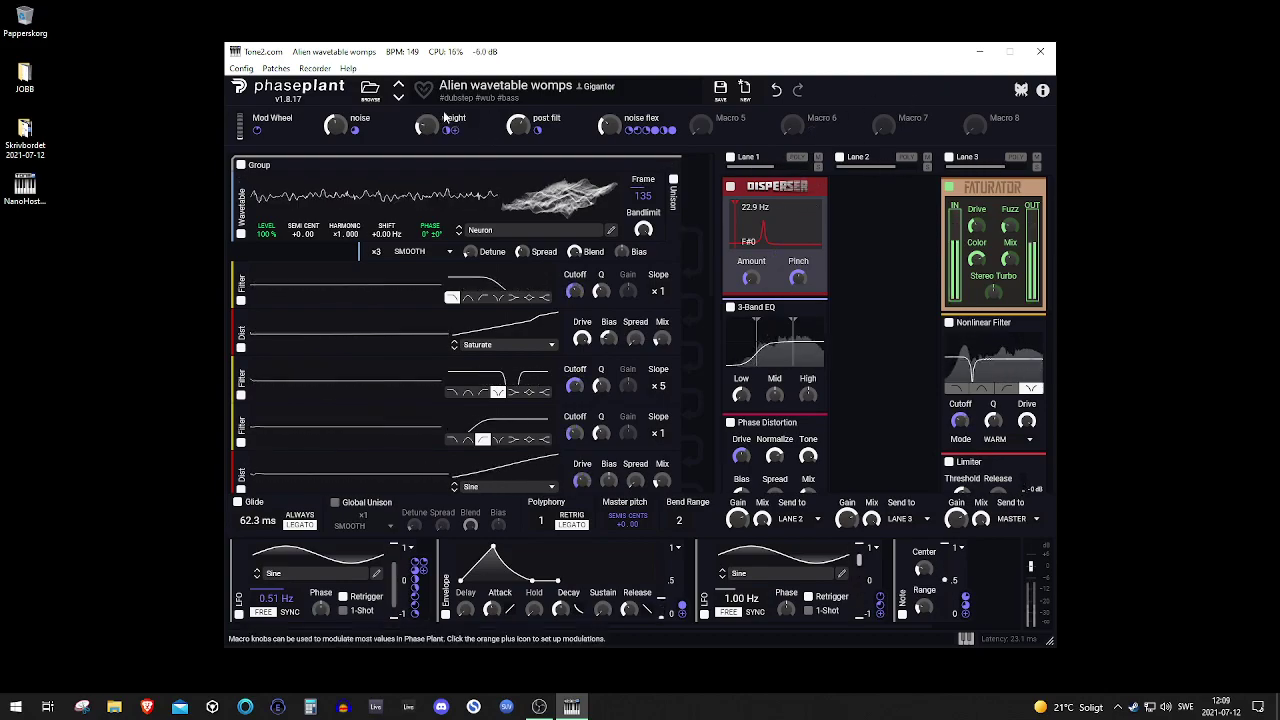
Start a new patch with an Analog oscillator and a band-pass filter above the output
left_click(744, 88)
left_click(468, 176)
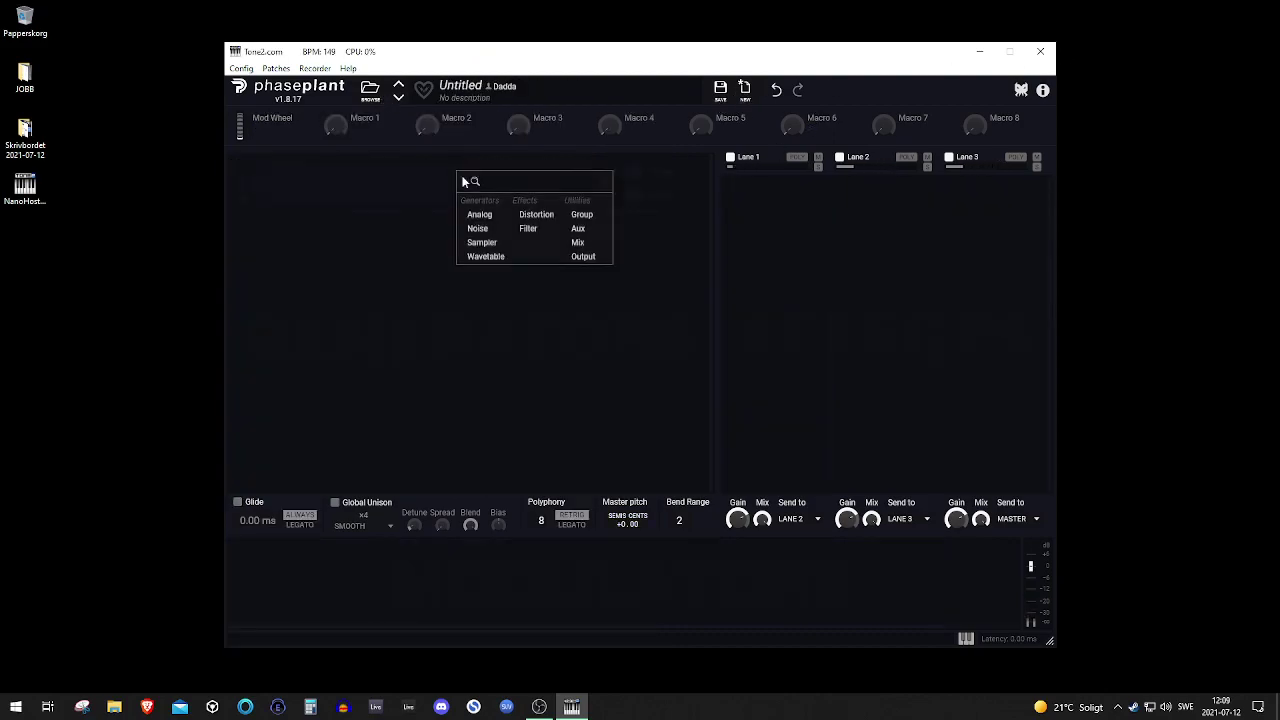
left_click(470, 212)
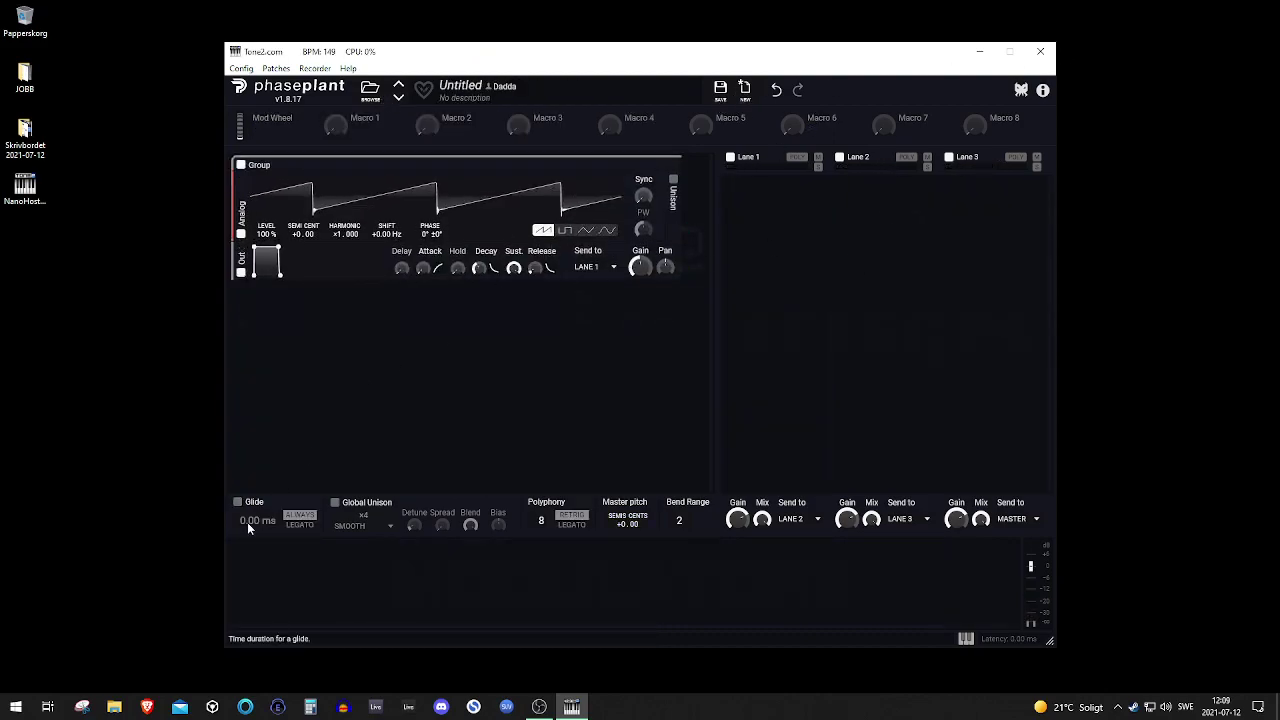
left_click(329, 334)
left_click(410, 373)
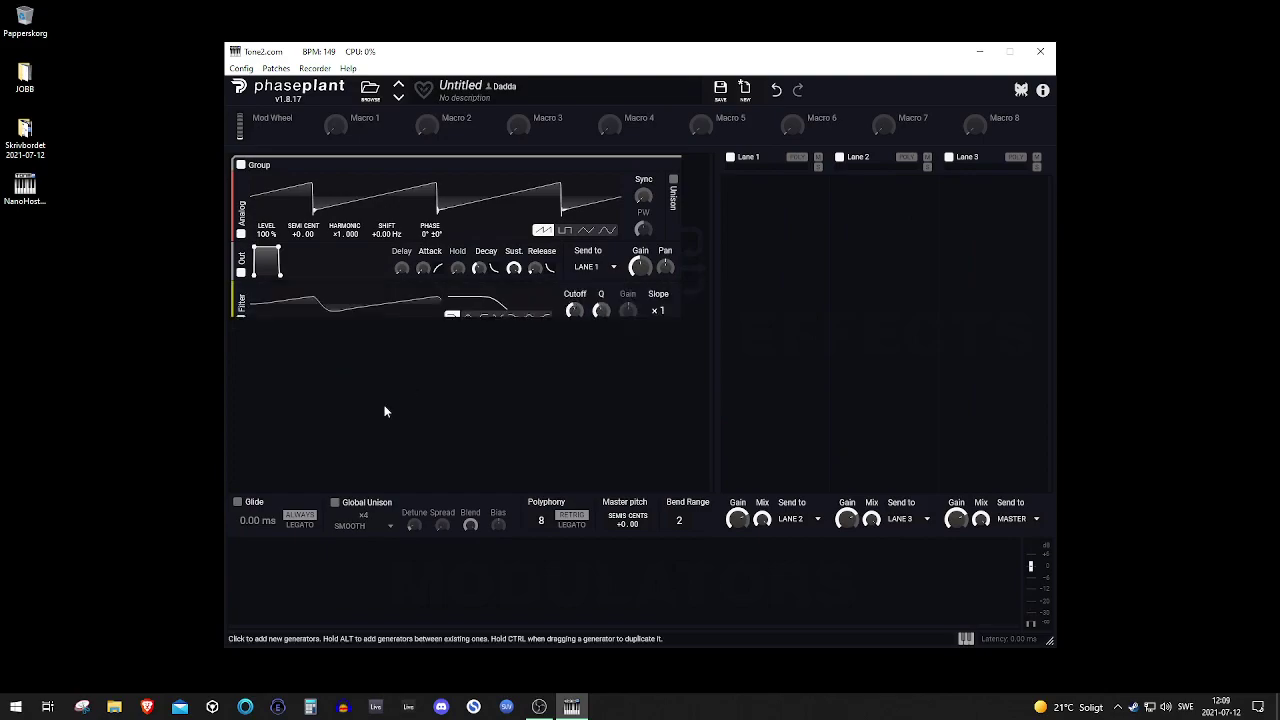
left_click_drag(248, 310, 248, 262)
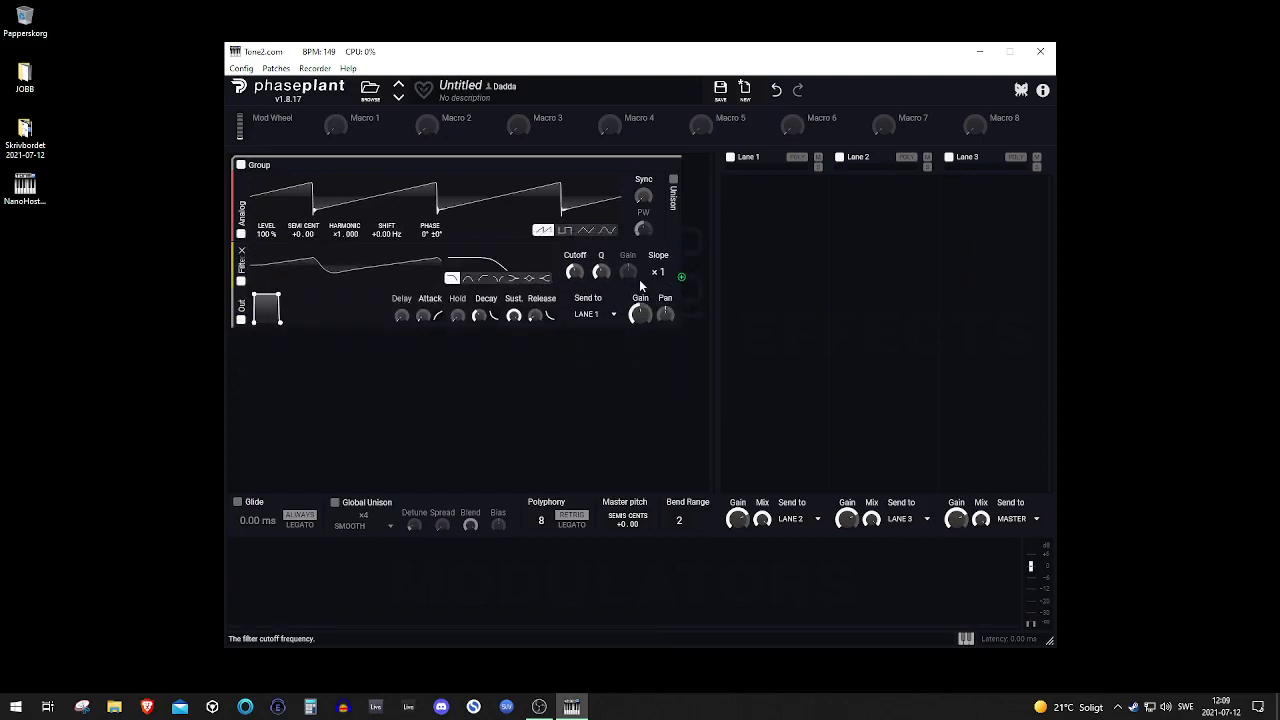
left_click(467, 278)
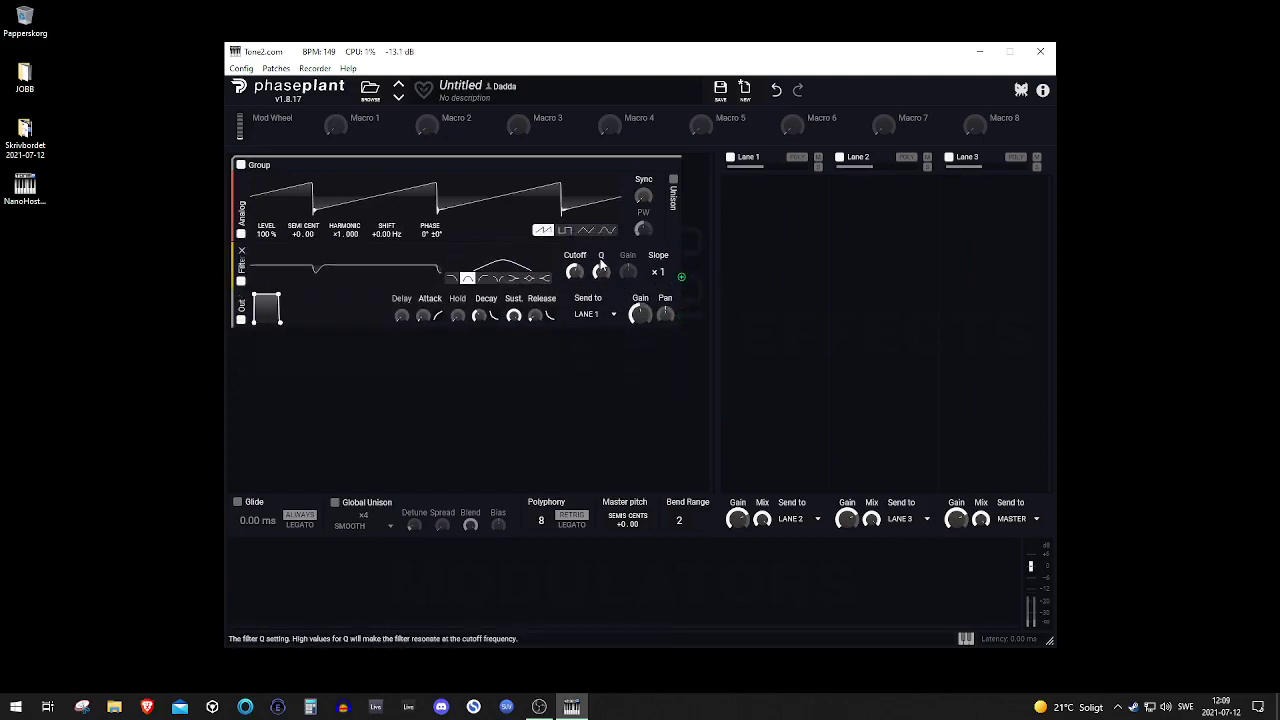
Add an LFO and route it to the filter Cutoff
left_click(302, 562)
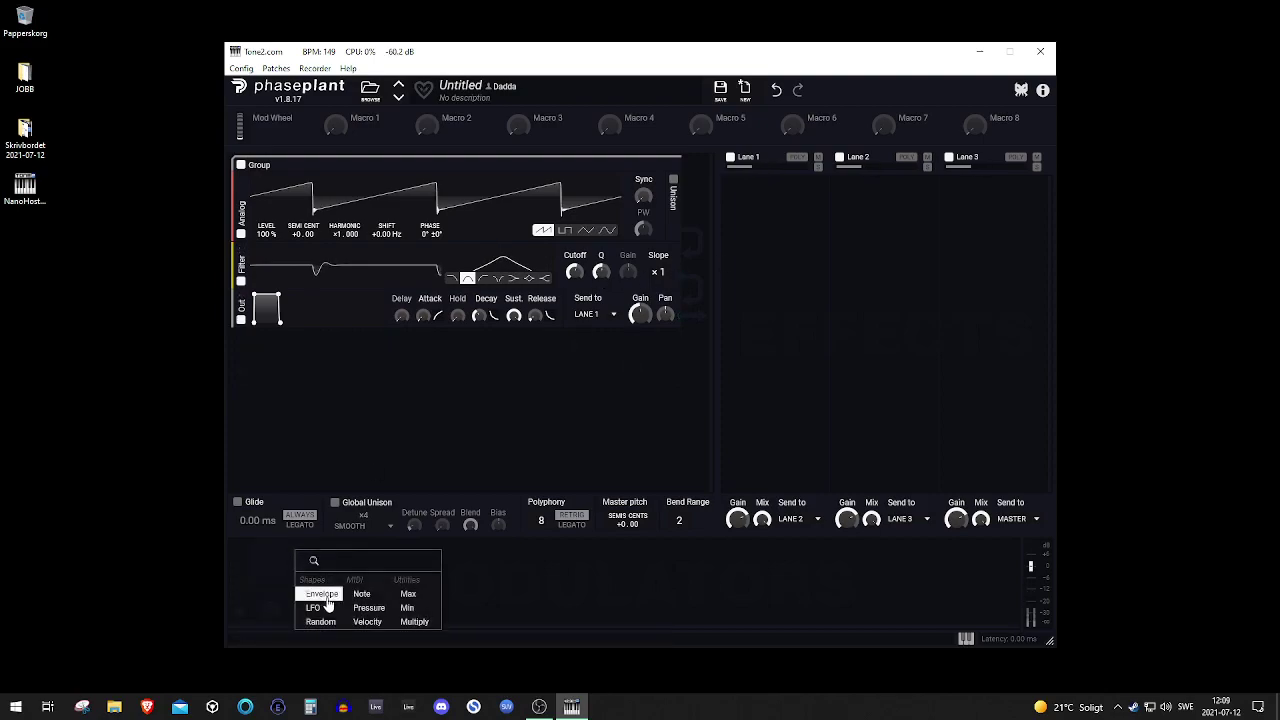
left_click(318, 603)
left_click_drag(416, 616, 572, 280)
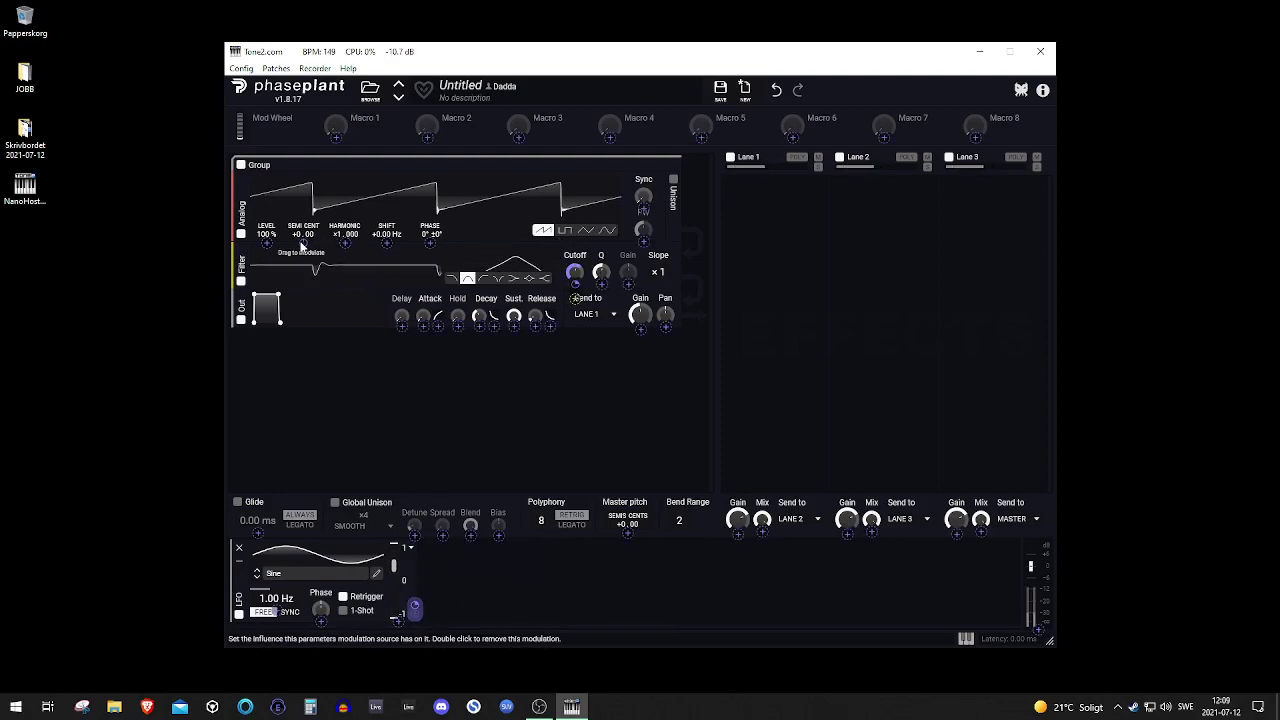
Try a Comb Filter on Lane 1, then remove it
left_click(775, 205)
left_click(810, 290)
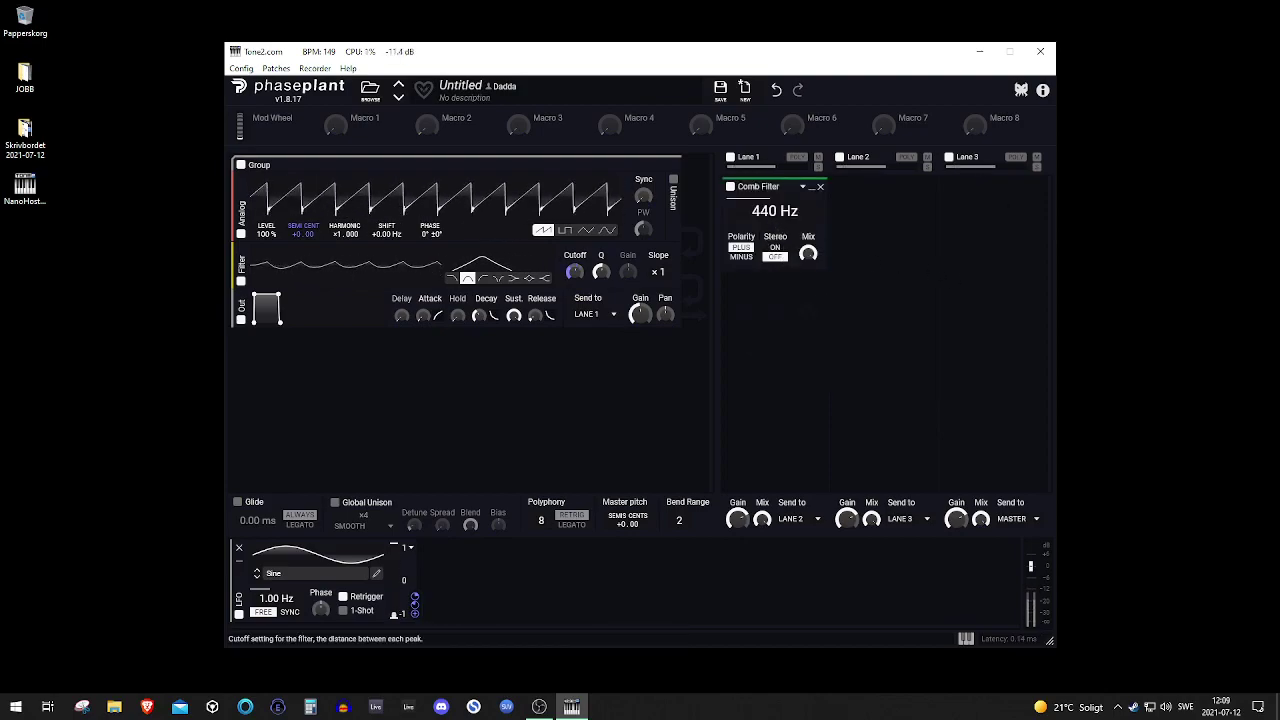
left_click(820, 186)
left_click(775, 207)
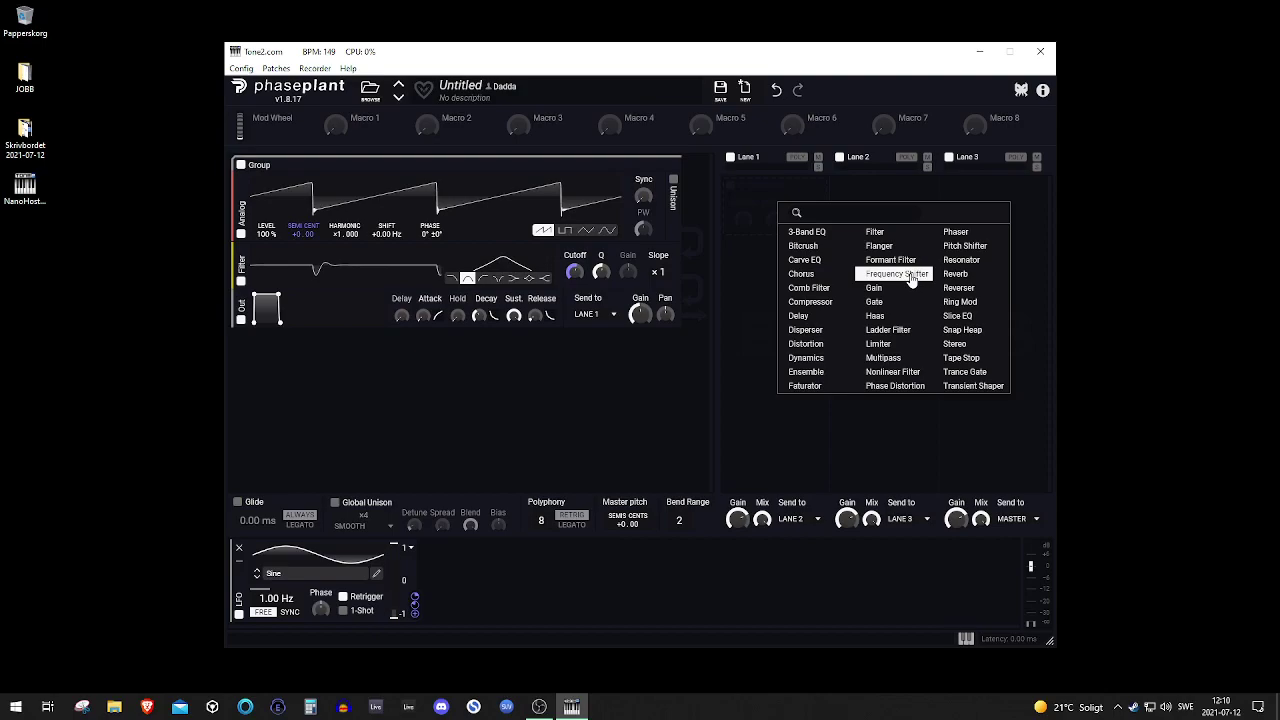
Add a Ladder Filter to Lane 1 and a Ring Mod to Lane 2
left_click(888, 329)
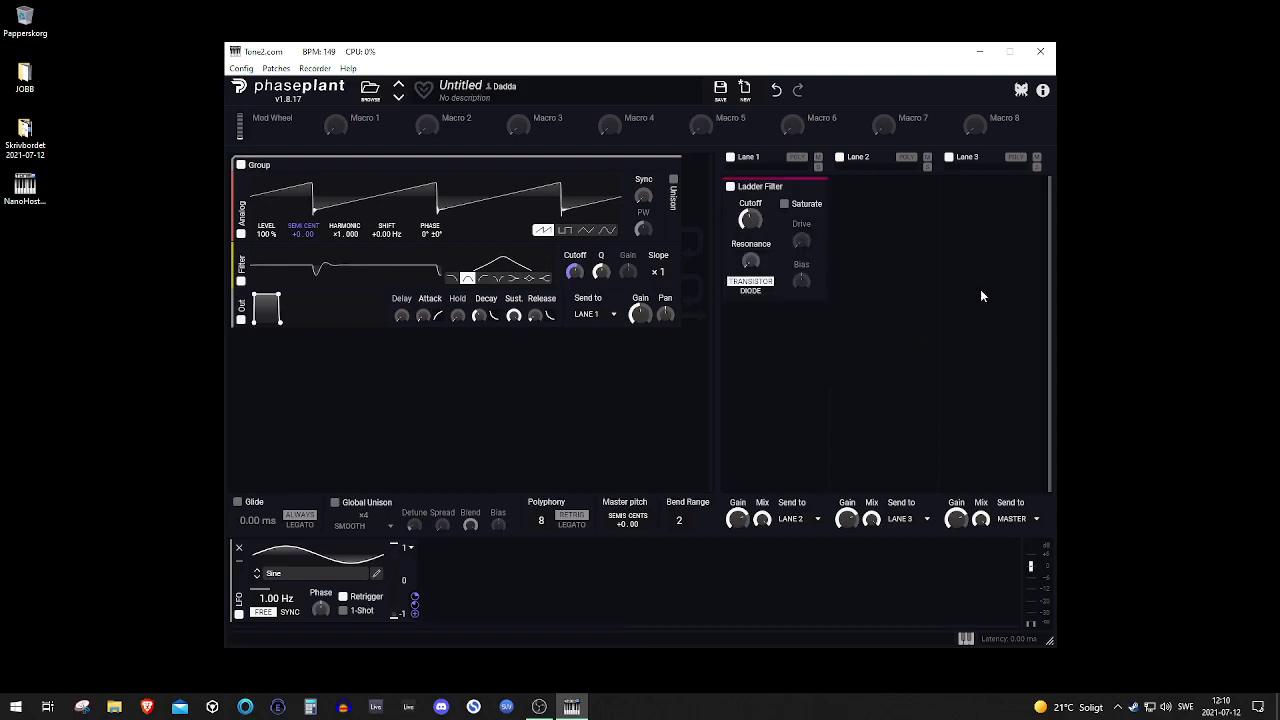
left_click(860, 208)
left_click(1008, 304)
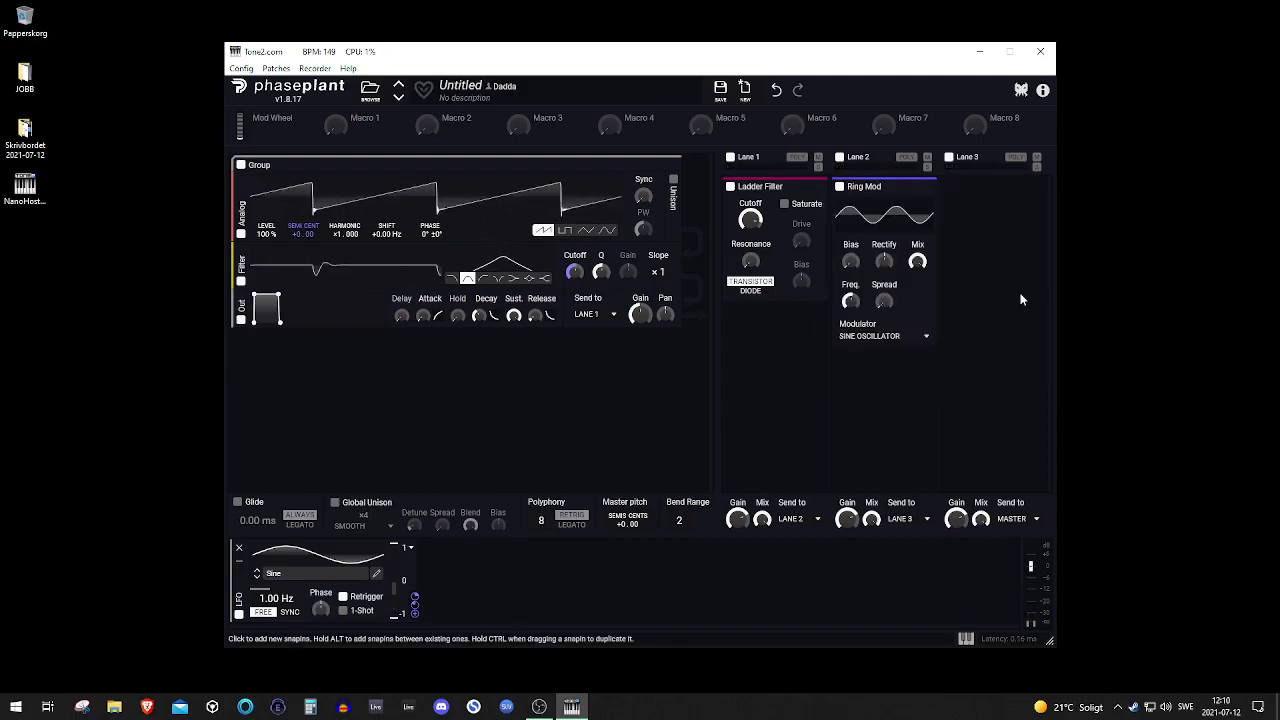
left_click(727, 94)
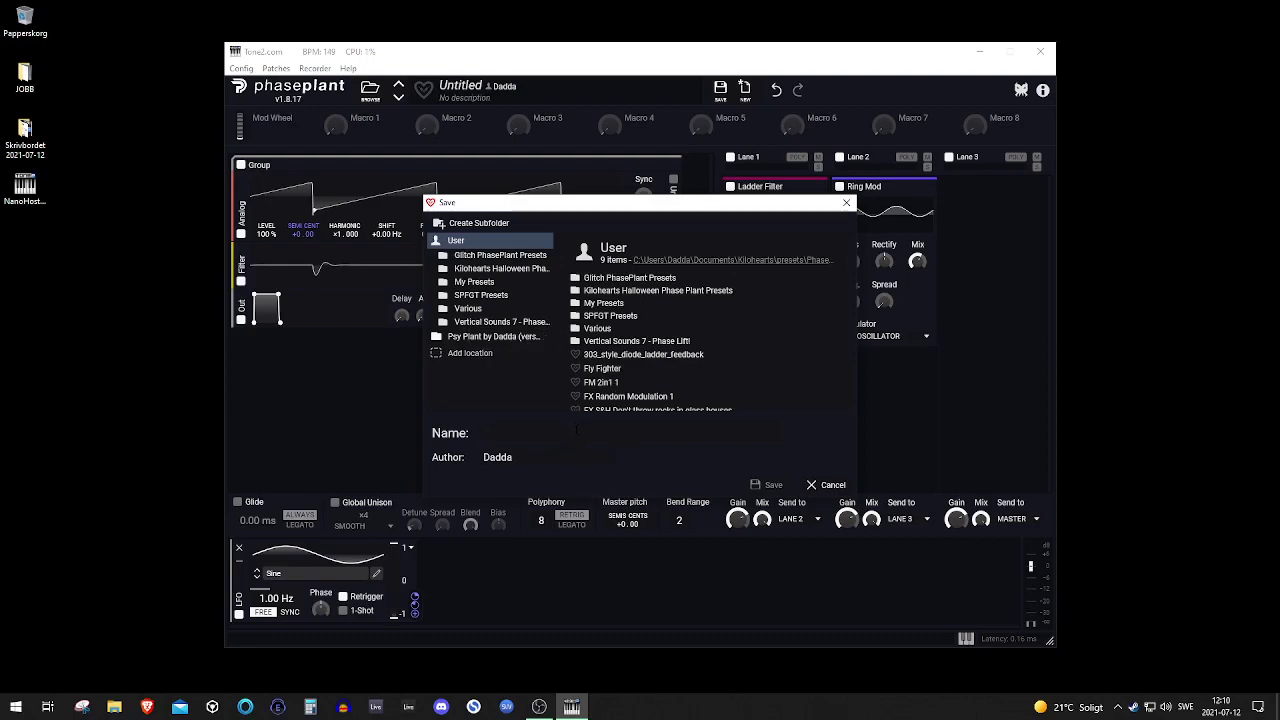
Name the preset 'FX - NanoHost example' and save it
type("FX -NanoHost example")
key("BackSpace")
key("BackSpace")
key("BackSpace")
key("BackSpace")
type("mple")
key("Return")
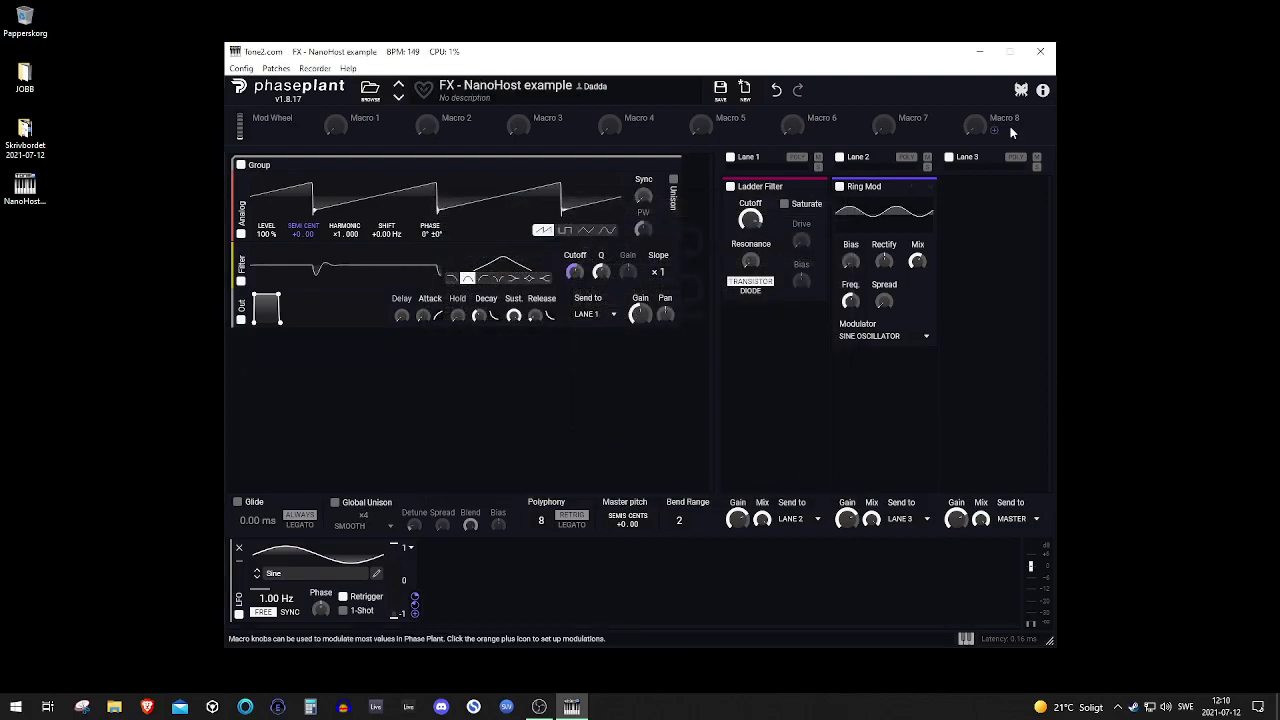
Close NanoHost, relaunch it, and load Serum_x64.dll from D:\VSTss\64x
left_click(1040, 51)
double_click(25, 186)
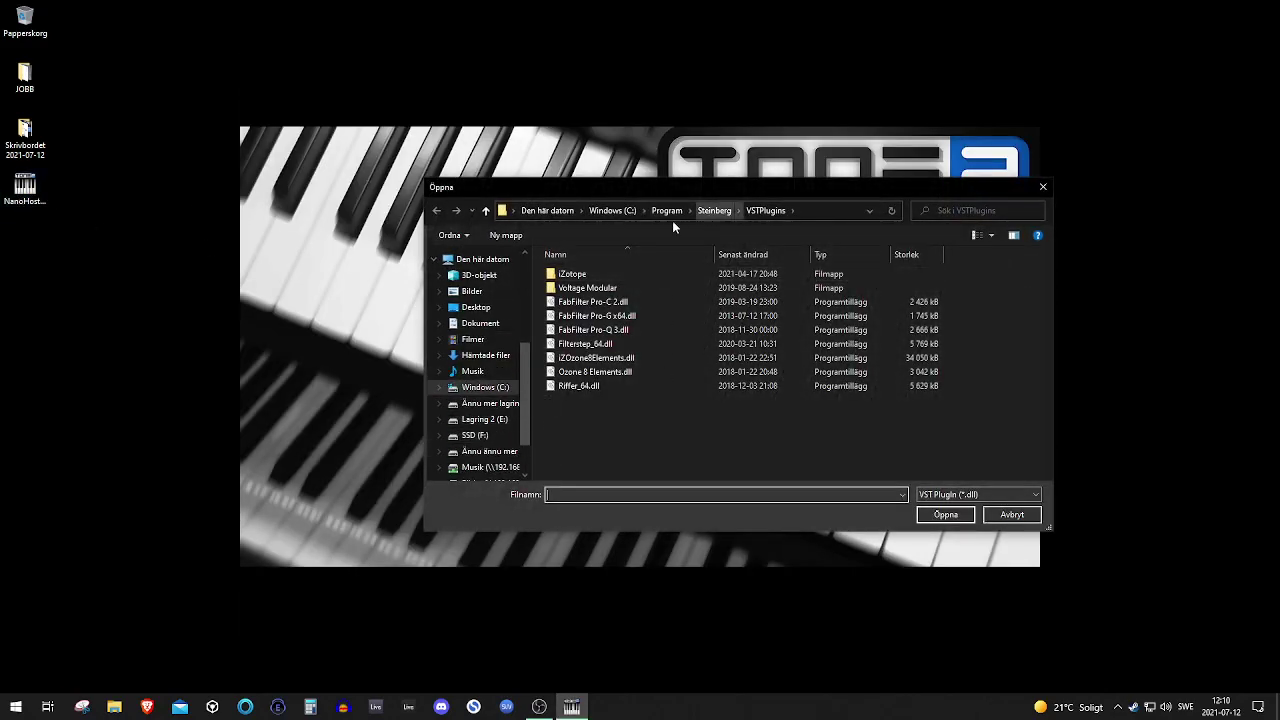
scroll(480, 455, "down", 1)
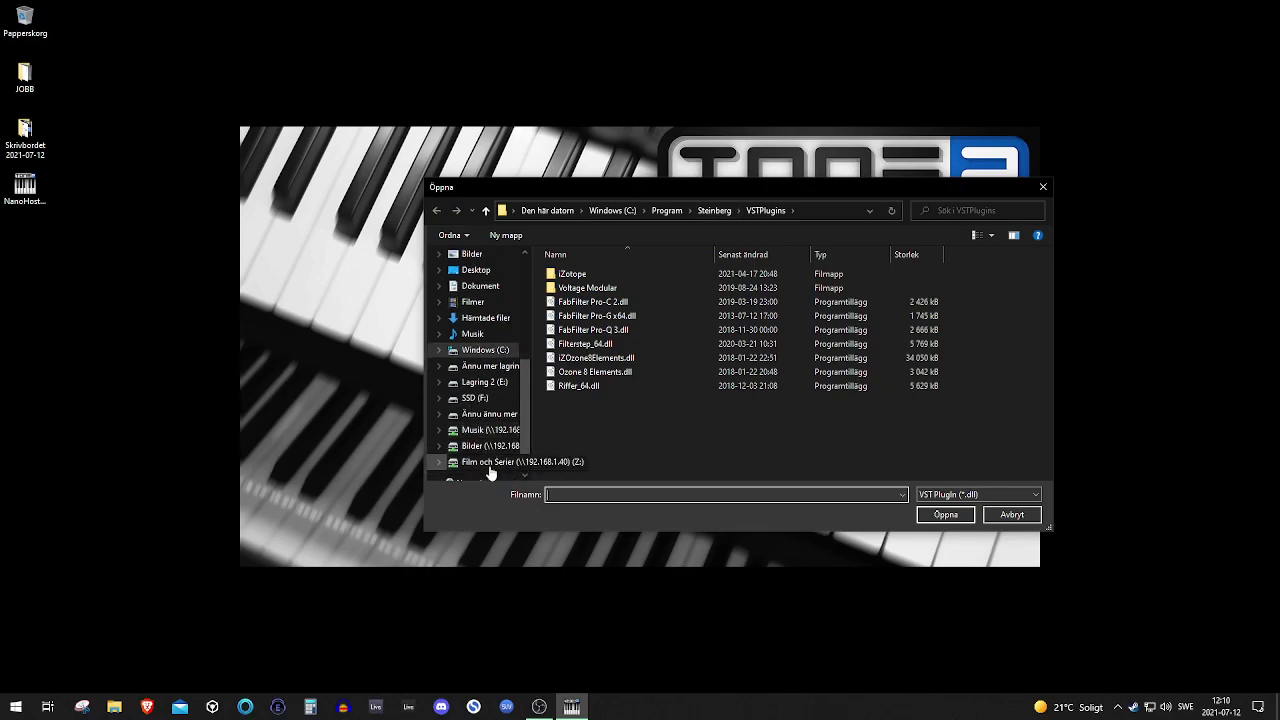
left_click(485, 382)
left_click(490, 366)
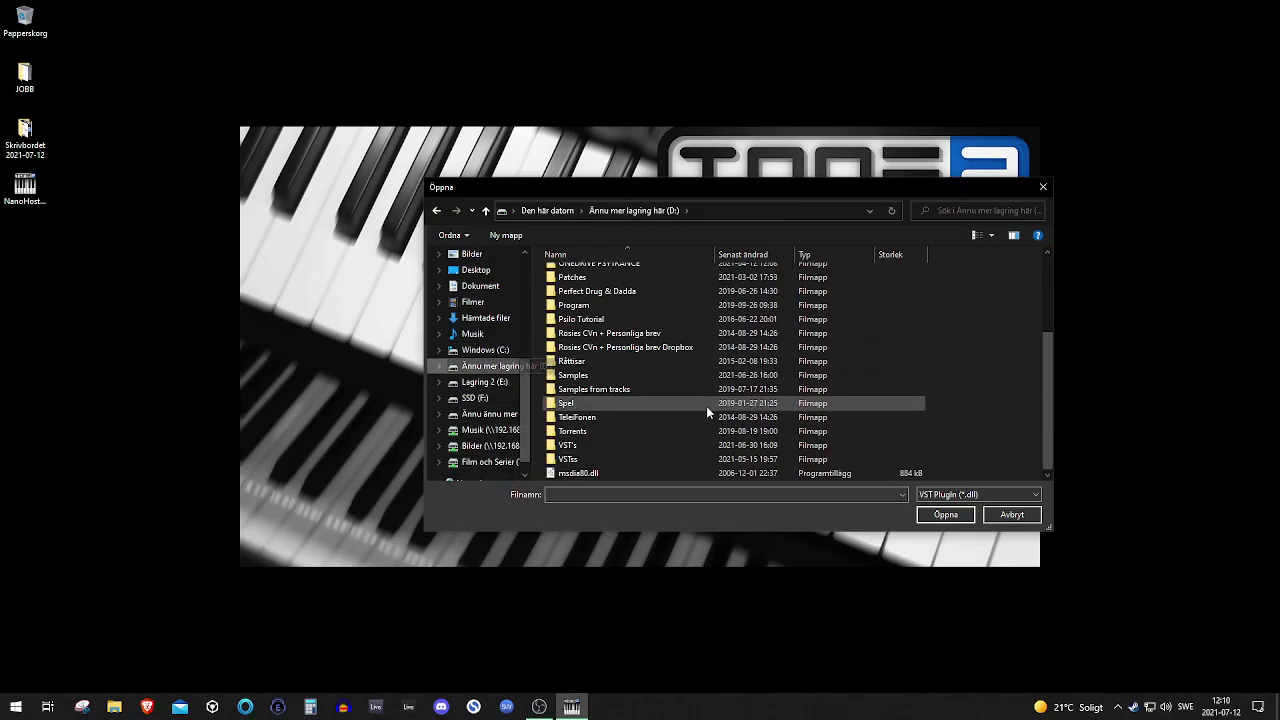
double_click(596, 460)
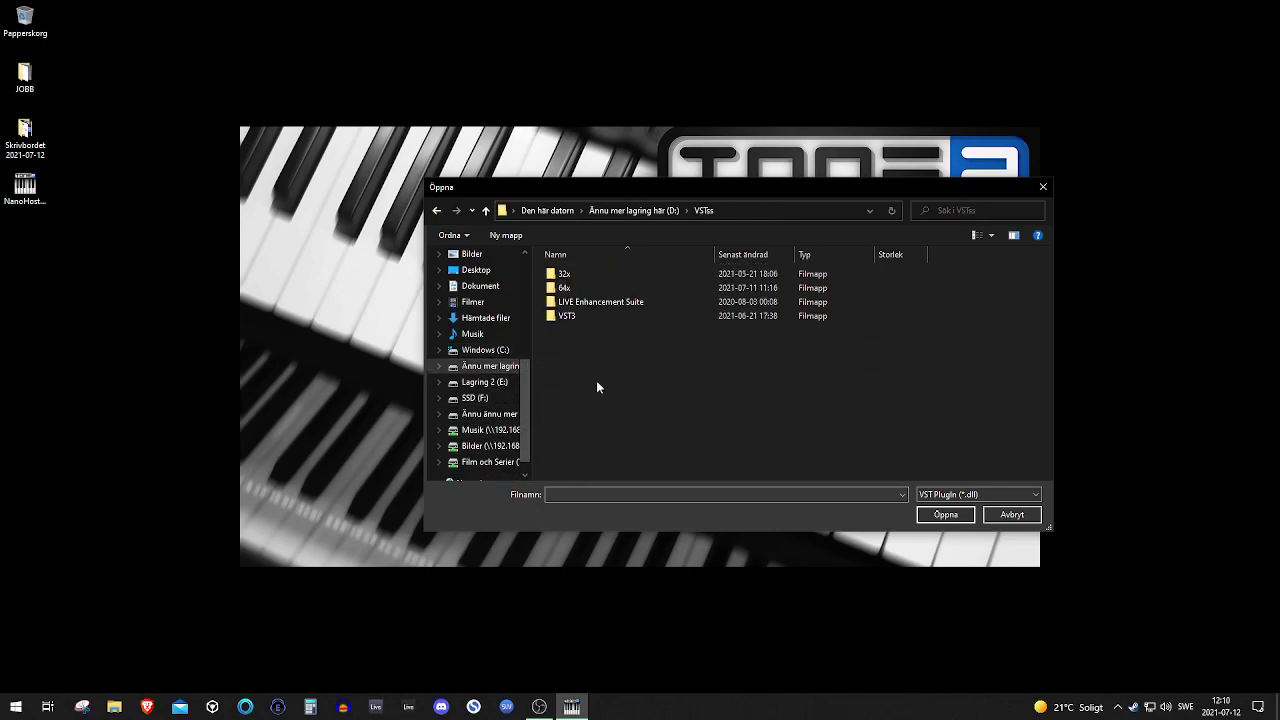
double_click(565, 288)
type("serum")
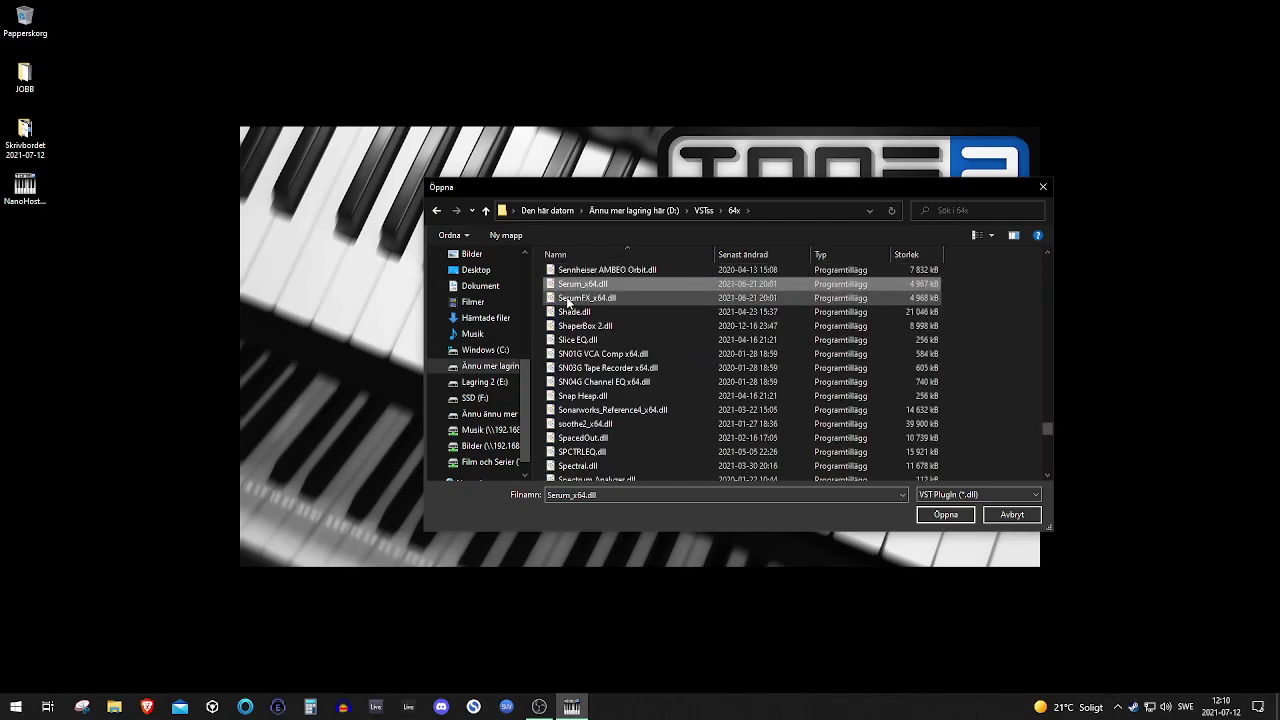
double_click(585, 287)
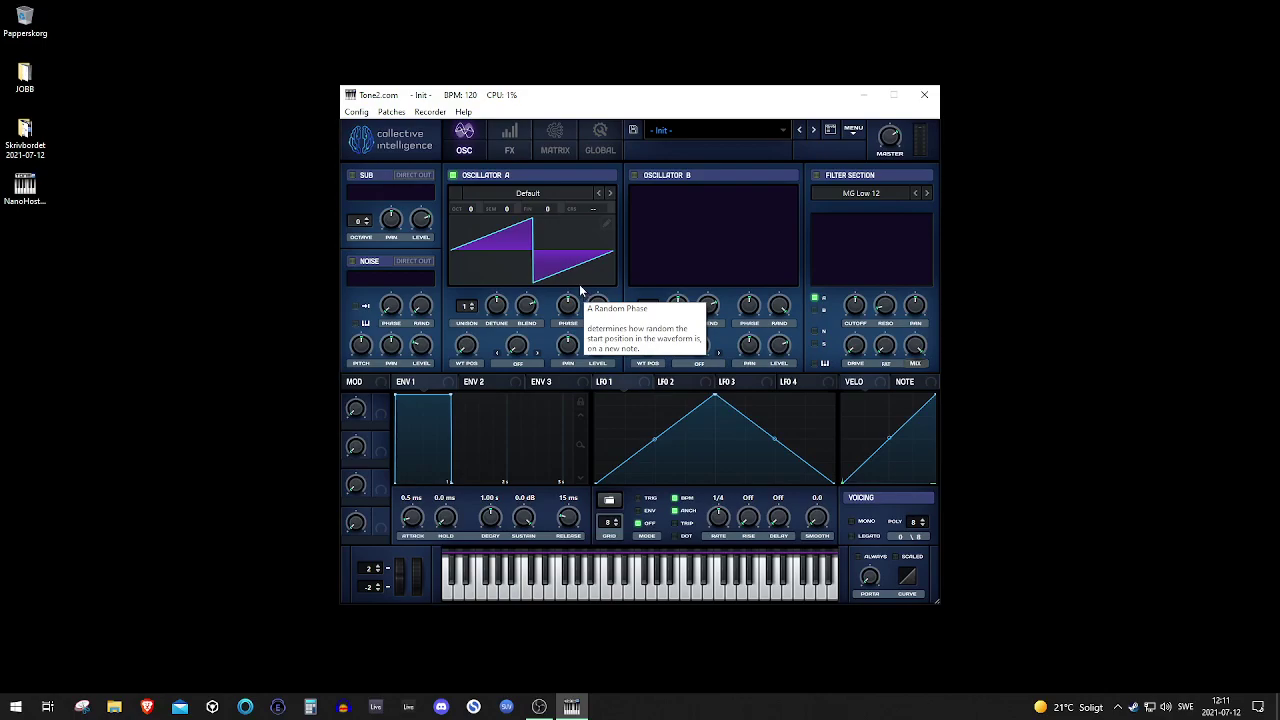
Set Oscillator A's wavetable to Digital > BottleBlow and adjust its WT position
left_click(530, 195)
mouse_move(535, 216)
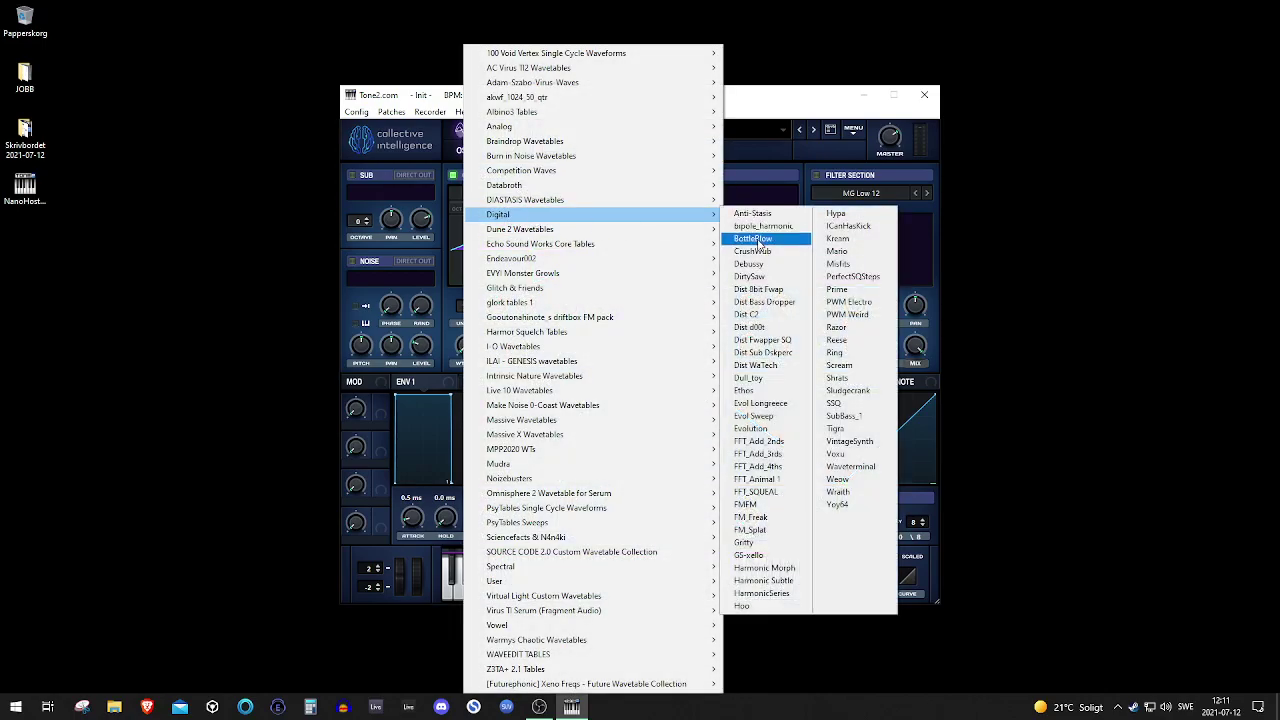
left_click(757, 239)
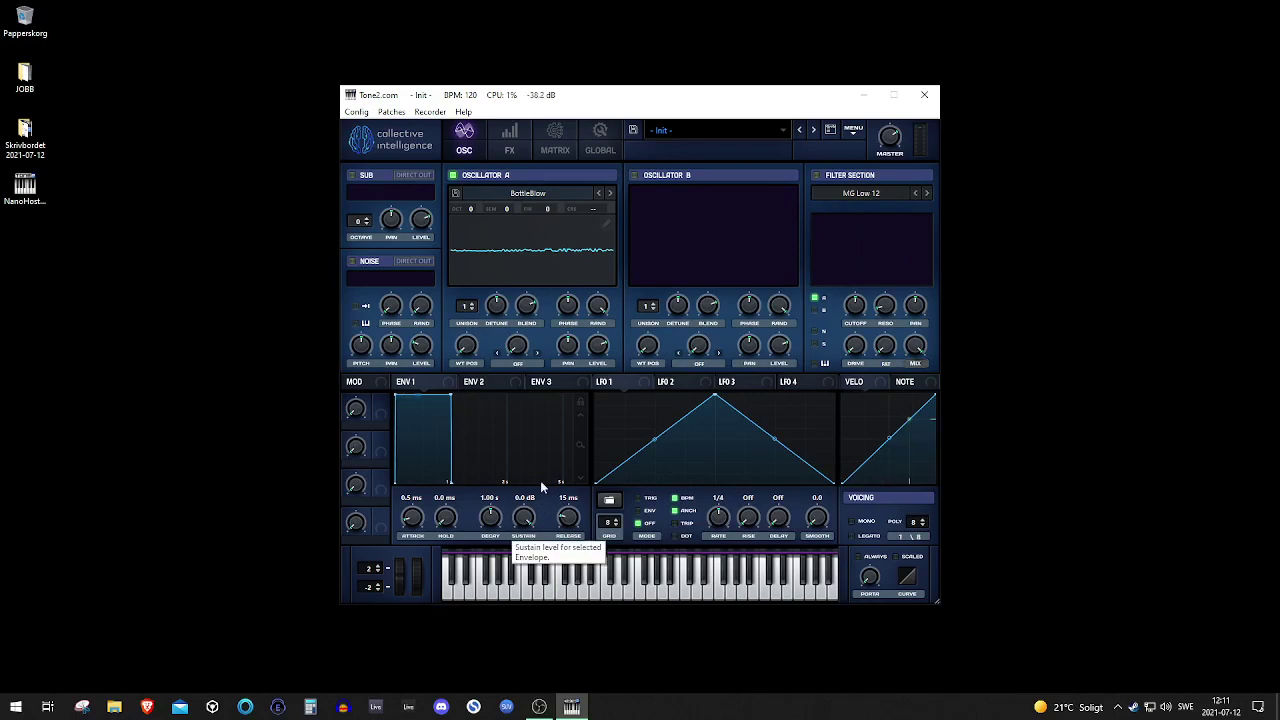
left_click_drag(466, 345, 495, 158)
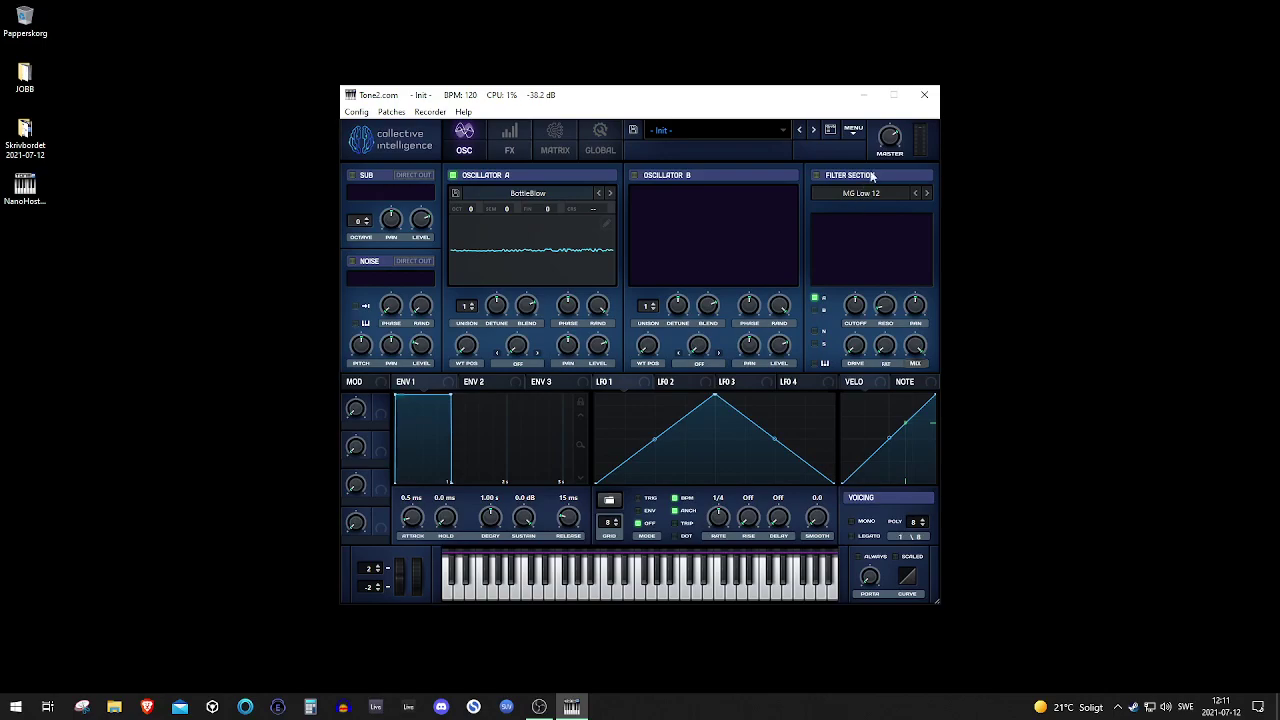
mouse_move(466, 345)
left_mouse_down()
mouse_move(500, 182)
mouse_move(461, 322)
left_mouse_up()
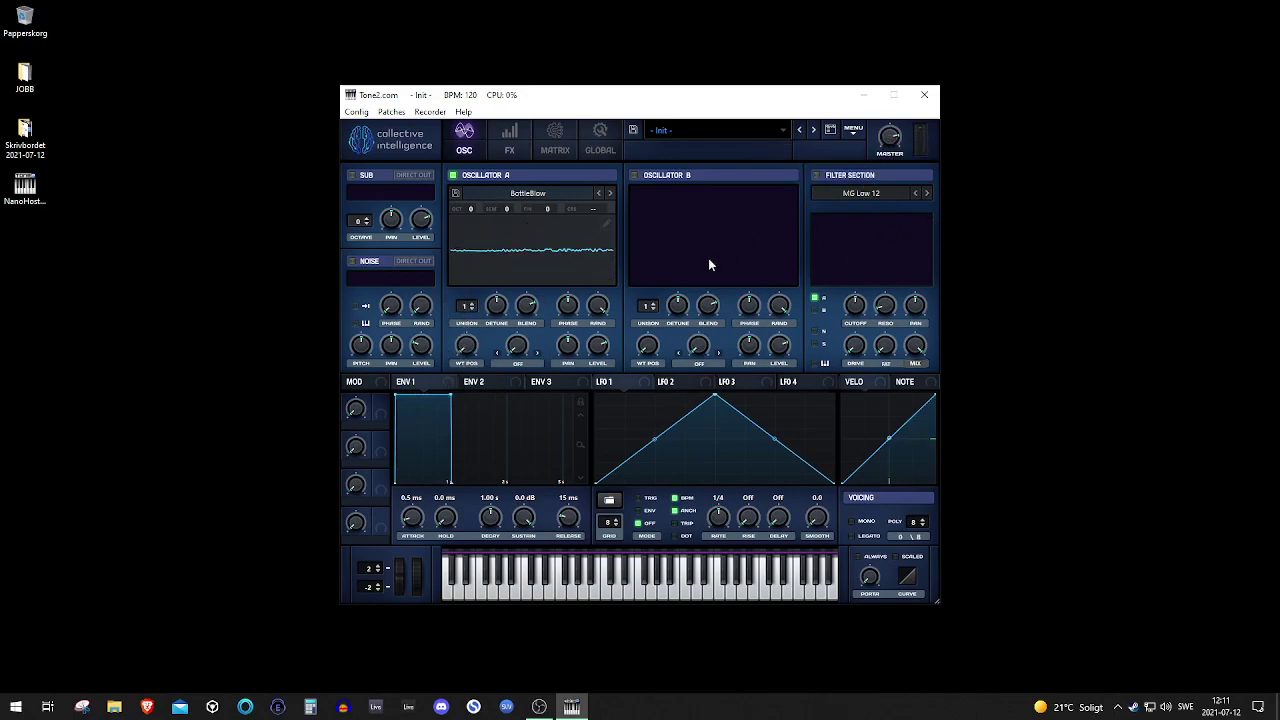